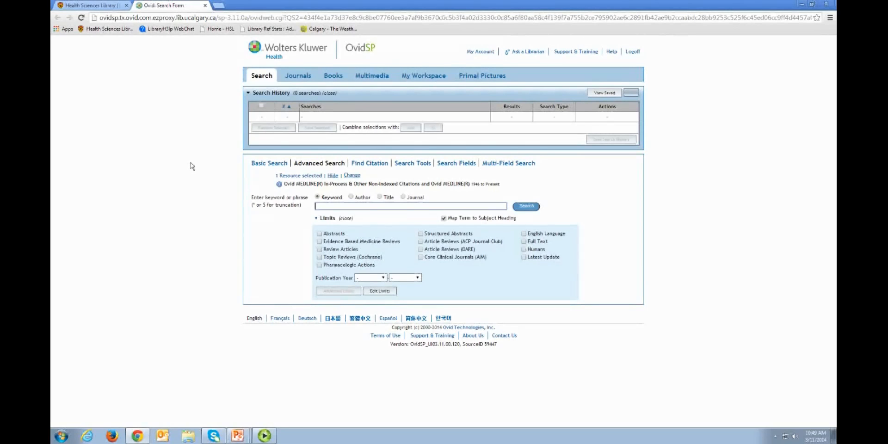
Step: Search the keyword "sudden infant death" with mapping to subject headings enabled
{"action": "type", "text": "sudden infan"}
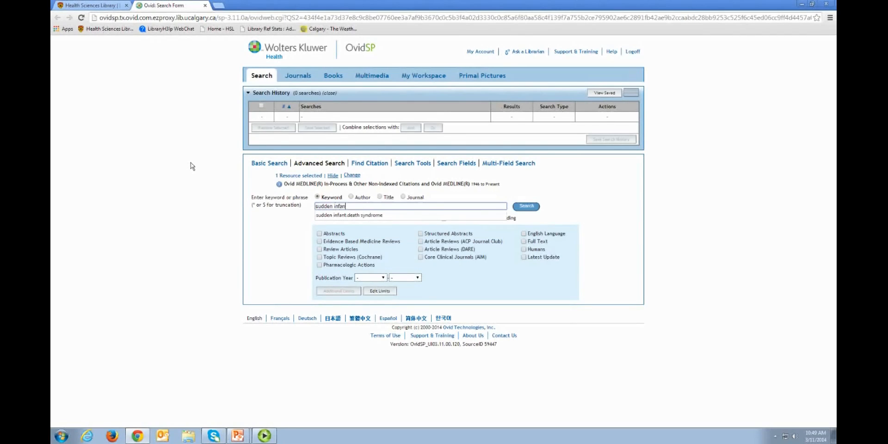
{"action": "type", "text": "t death"}
{"action": "left_click", "coordinate": [509, 197]}
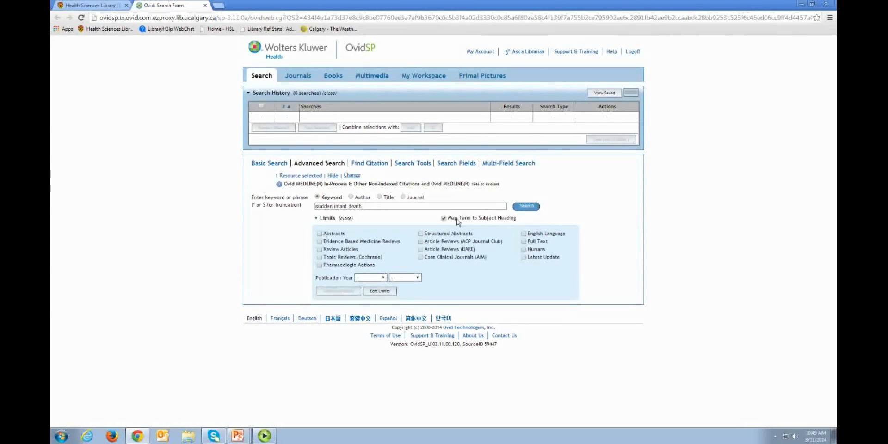
{"action": "left_click", "coordinate": [524, 209]}
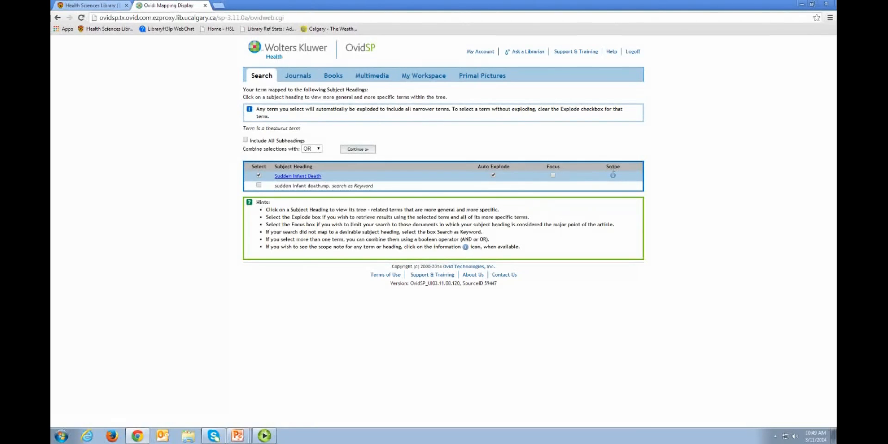
Step: Open the tree for the Sudden Infant Death heading and try selecting the broader, exploded term Death, Sudden in its place
{"action": "left_click", "coordinate": [302, 178]}
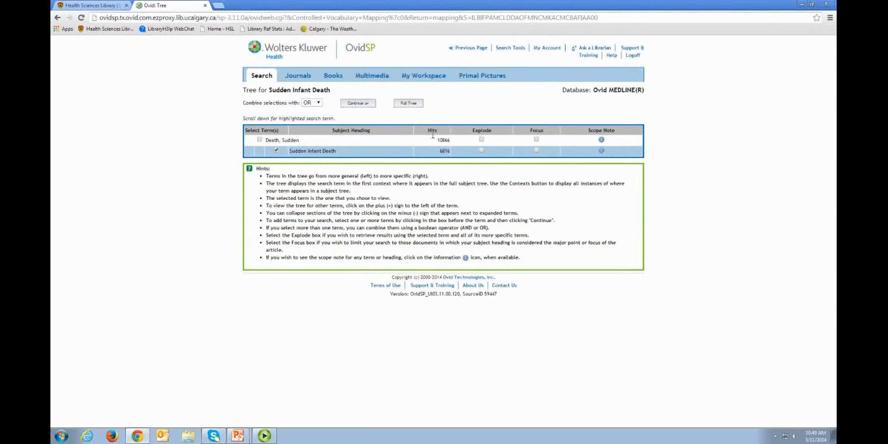
{"action": "left_click", "coordinate": [481, 151]}
{"action": "left_click", "coordinate": [482, 151]}
{"action": "left_click", "coordinate": [276, 151]}
{"action": "left_click", "coordinate": [259, 140]}
{"action": "left_click_drag", "start_coordinate": [290, 152], "coordinate": [368, 156]}
{"action": "left_click", "coordinate": [351, 158]}
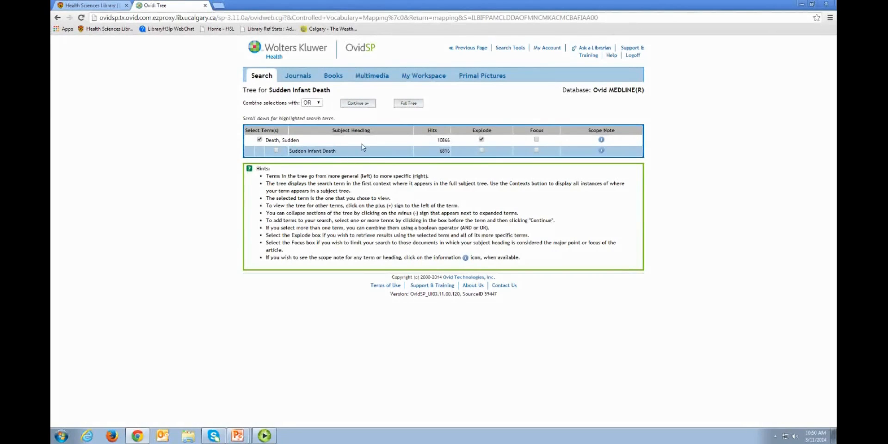
Step: Clear the Death, Sudden selection in the tree and return to the mapped subject headings
{"action": "left_click", "coordinate": [260, 139]}
{"action": "left_click", "coordinate": [482, 140]}
{"action": "left_click", "coordinate": [276, 150]}
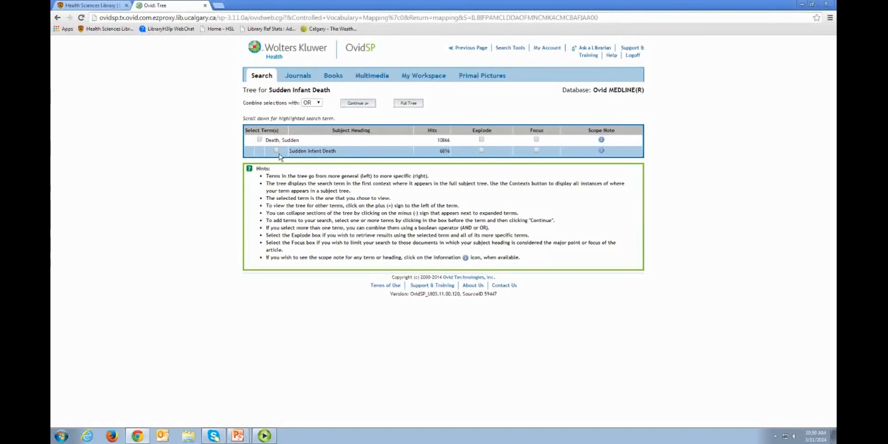
{"action": "left_click", "coordinate": [58, 19]}
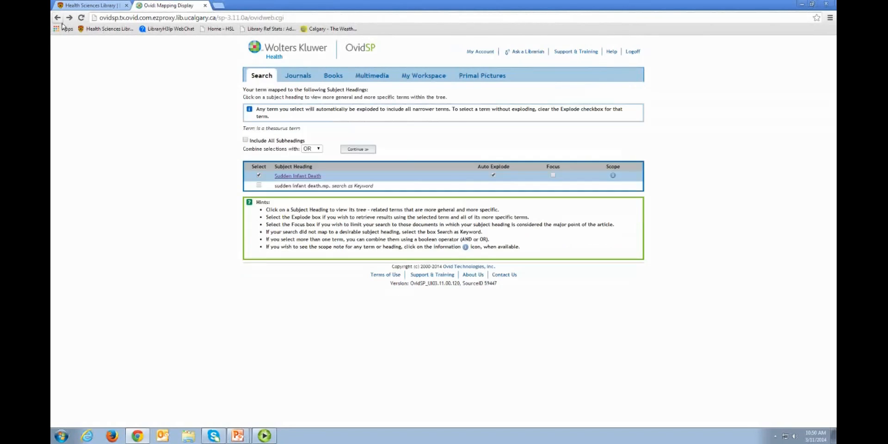
Step: Run the exploded Sudden Infant Death heading search restricted to the Prevention & Control subheading
{"action": "left_click", "coordinate": [361, 158]}
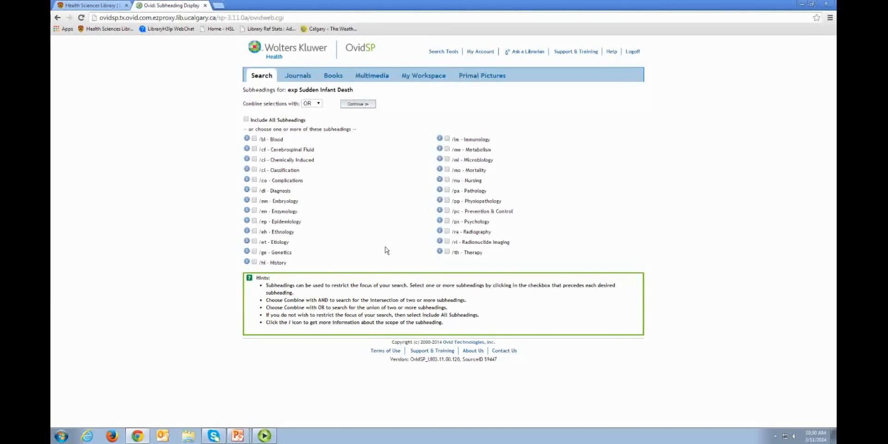
{"action": "left_click_drag", "start_coordinate": [464, 211], "coordinate": [520, 217]}
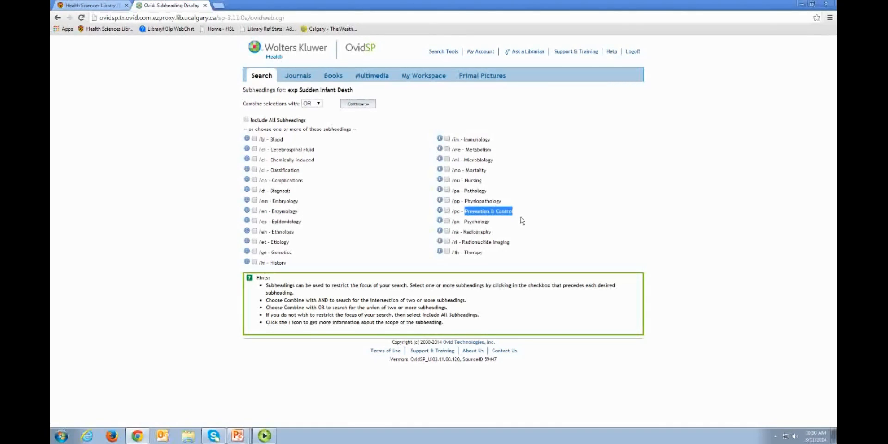
{"action": "left_click", "coordinate": [520, 218]}
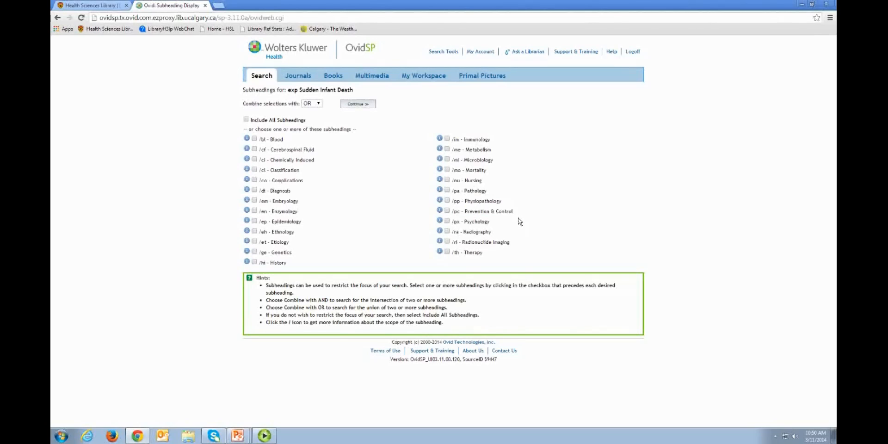
{"action": "left_click", "coordinate": [451, 213]}
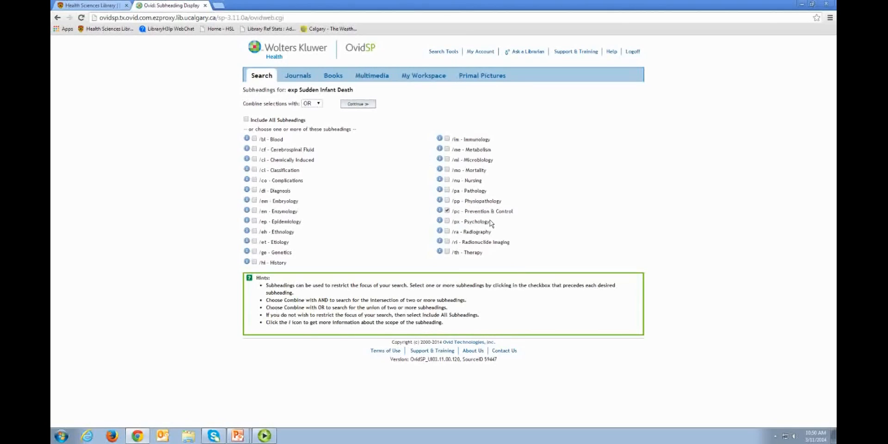
{"action": "left_click", "coordinate": [368, 108]}
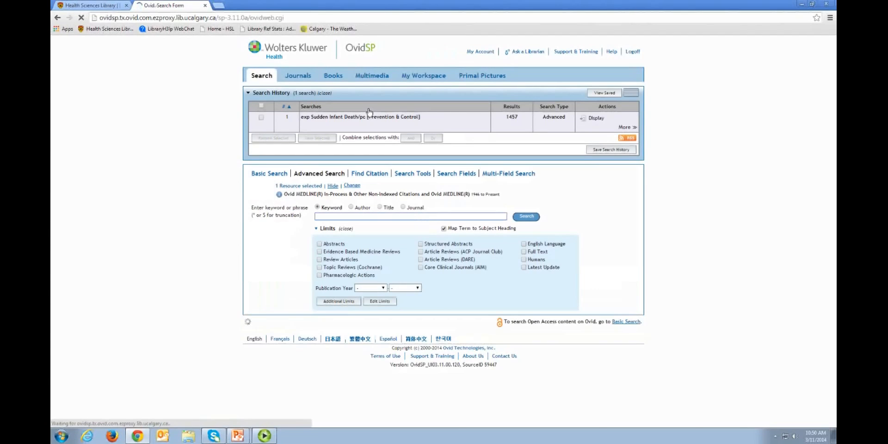
Step: Enter SIDS as a keyword, check its mapped subject headings, and return to the search form
{"action": "left_click", "coordinate": [339, 218]}
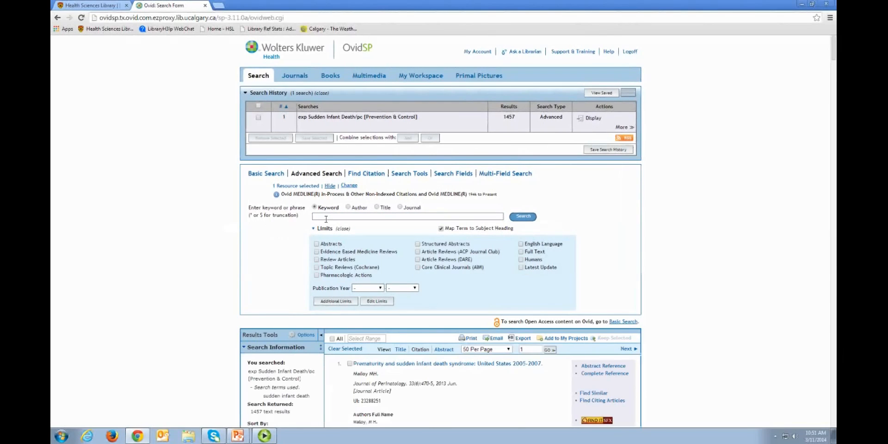
{"action": "left_click", "coordinate": [326, 219]}
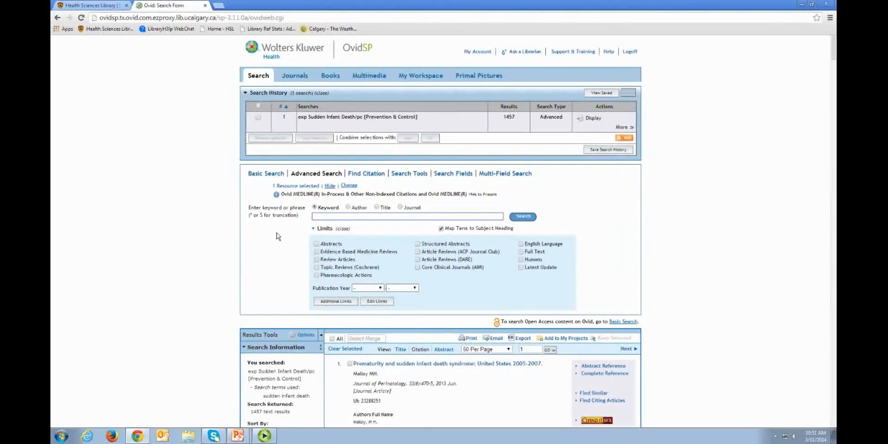
{"action": "type", "text": "SIDS"}
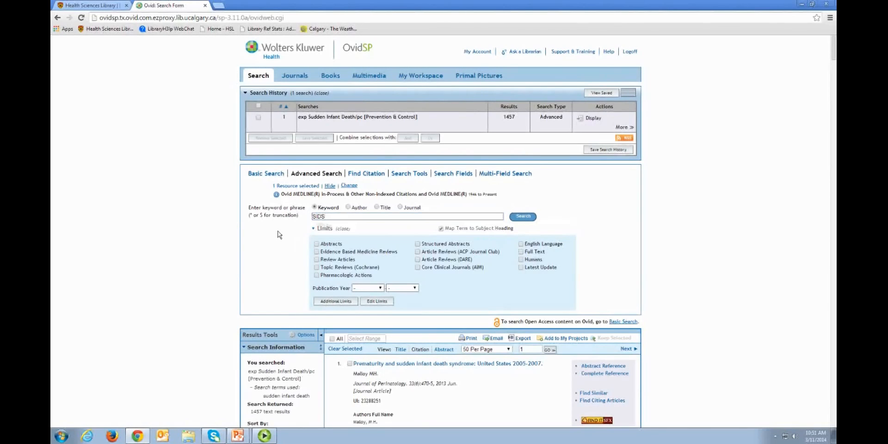
{"action": "left_click", "coordinate": [528, 217]}
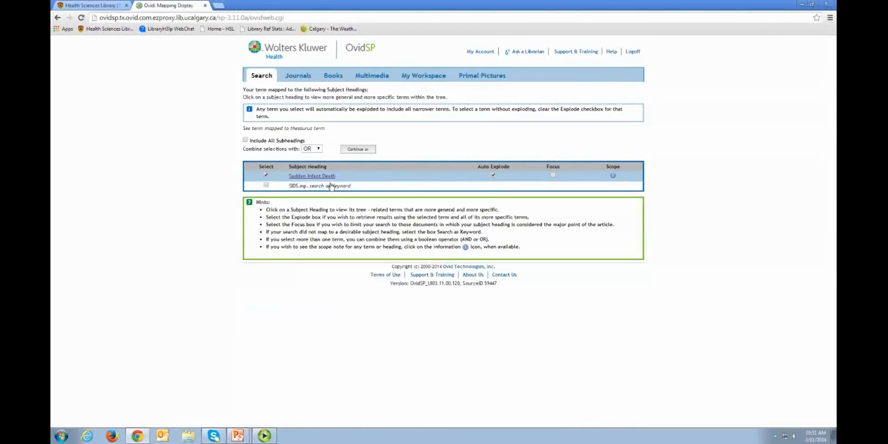
{"action": "left_click", "coordinate": [57, 18]}
Step: Add the text word suffix to the keyword and run the search as SIDS.tw
{"action": "left_click", "coordinate": [394, 215]}
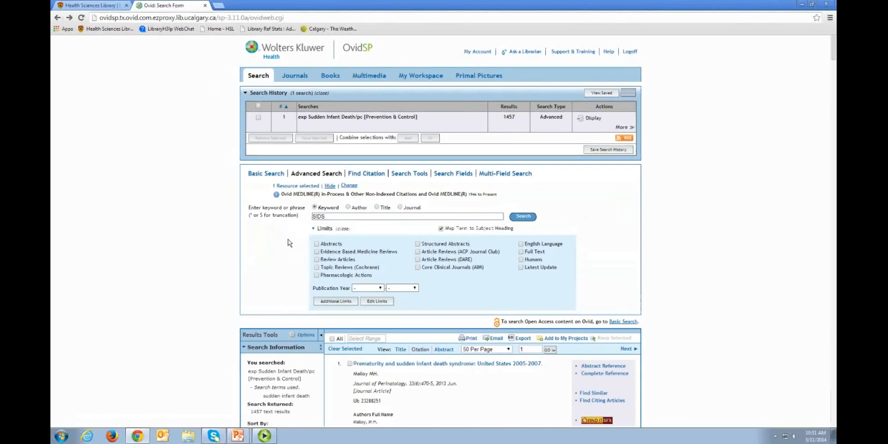
{"action": "left_click", "coordinate": [332, 219]}
{"action": "type", "text": ".tw"}
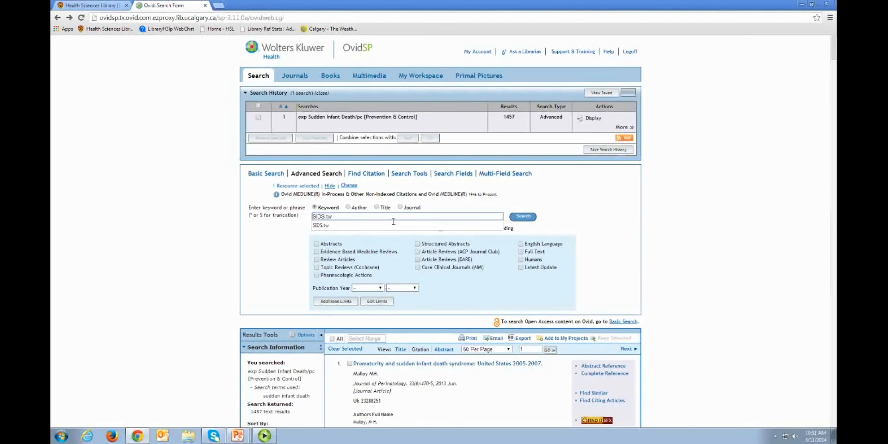
{"action": "left_click", "coordinate": [459, 211]}
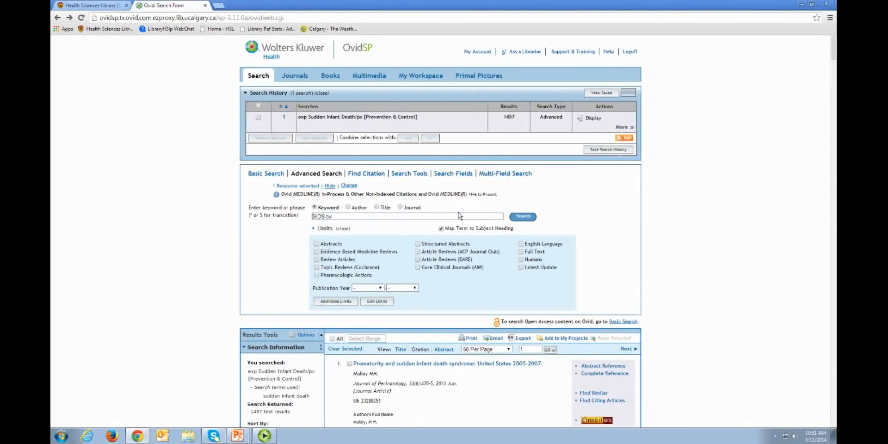
{"action": "left_click", "coordinate": [528, 219]}
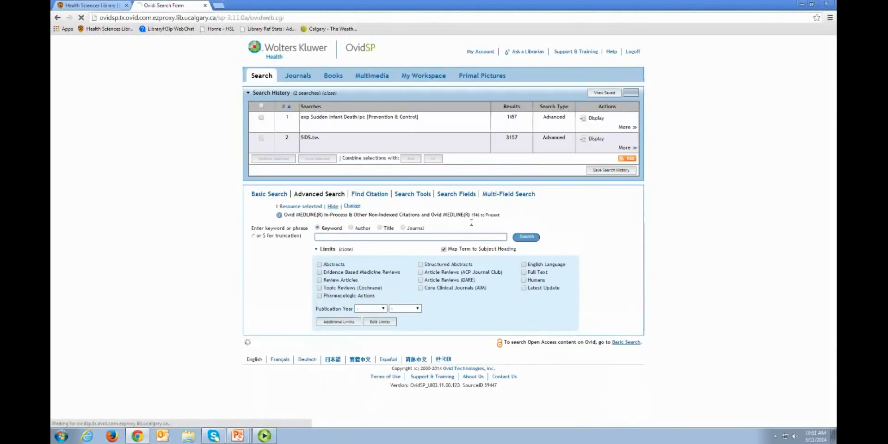
Step: Search the keyword "sudden unexpected infant death" with mapping to subject headings enabled
{"action": "left_click", "coordinate": [389, 240]}
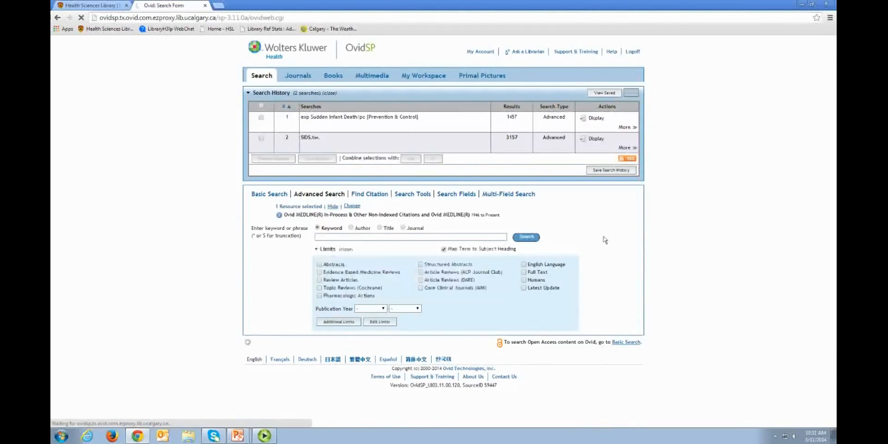
{"action": "left_click", "coordinate": [483, 238]}
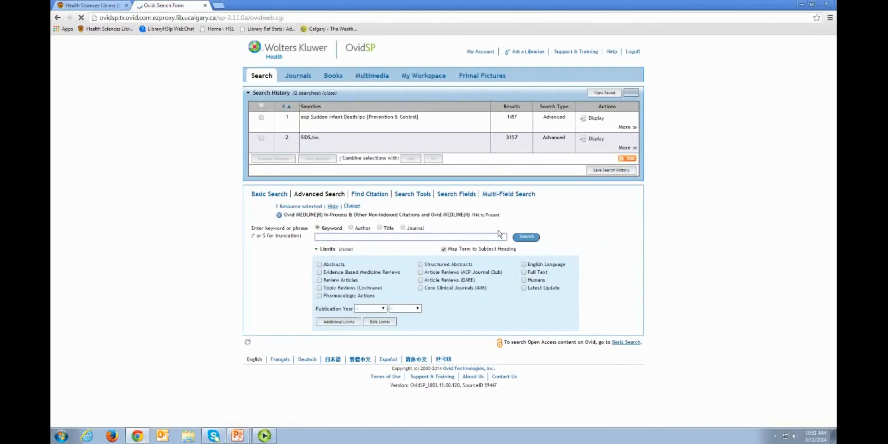
{"action": "type", "text": "sudden un"}
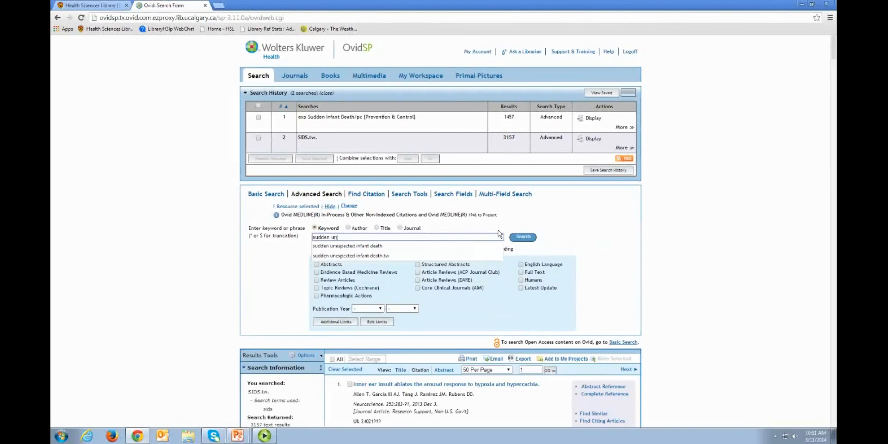
{"action": "type", "text": "expected infant death"}
{"action": "left_click", "coordinate": [526, 239]}
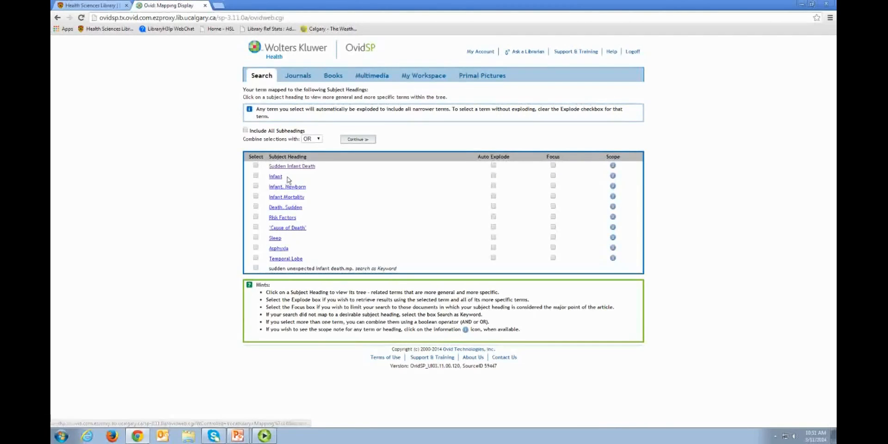
Step: Examine the scope note for the Sudden Infant Death heading, including its definition, year of entry and used-for terms
{"action": "left_click", "coordinate": [614, 167]}
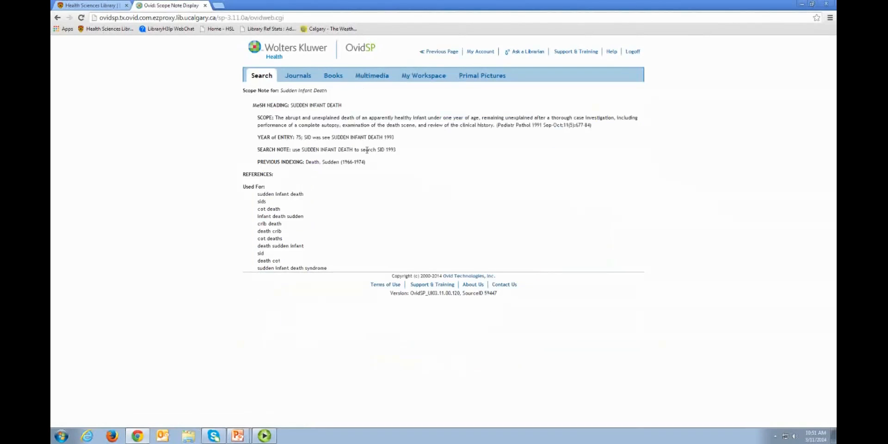
{"action": "left_click_drag", "start_coordinate": [257, 118], "coordinate": [592, 125]}
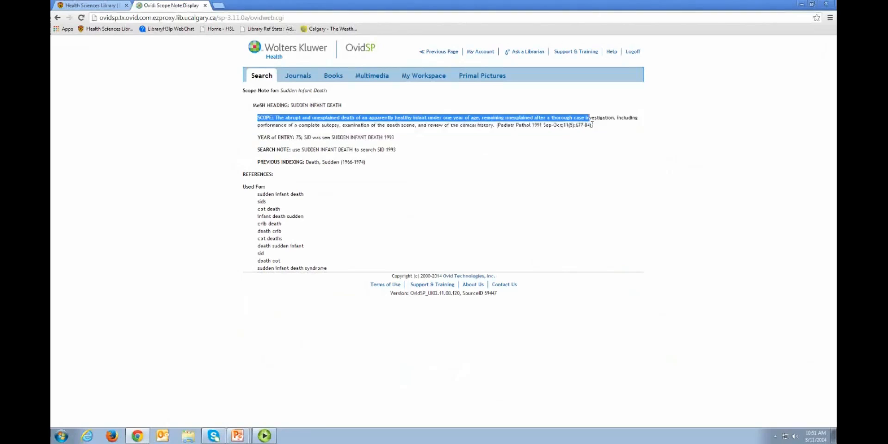
{"action": "left_click", "coordinate": [593, 125]}
{"action": "left_click_drag", "start_coordinate": [259, 137], "coordinate": [422, 145]}
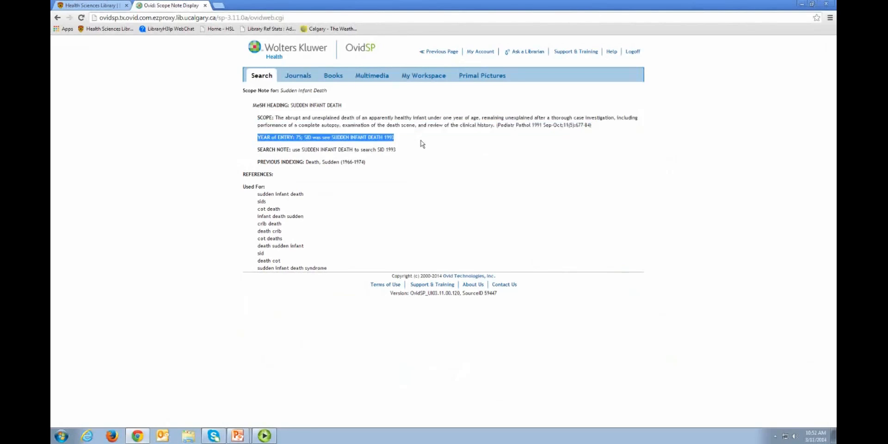
{"action": "left_click", "coordinate": [397, 139]}
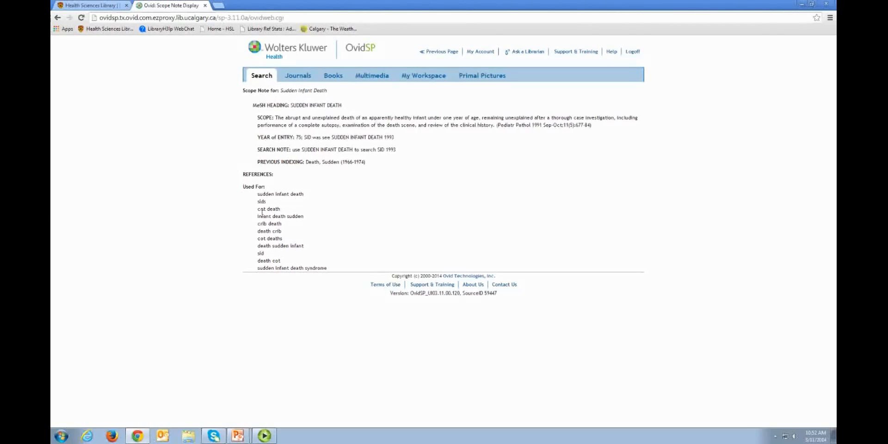
{"action": "left_click_drag", "start_coordinate": [258, 209], "coordinate": [281, 209]}
{"action": "left_click", "coordinate": [293, 214]}
{"action": "left_click_drag", "start_coordinate": [280, 92], "coordinate": [343, 98]}
{"action": "left_click", "coordinate": [343, 98]}
{"action": "left_click", "coordinate": [58, 18]}
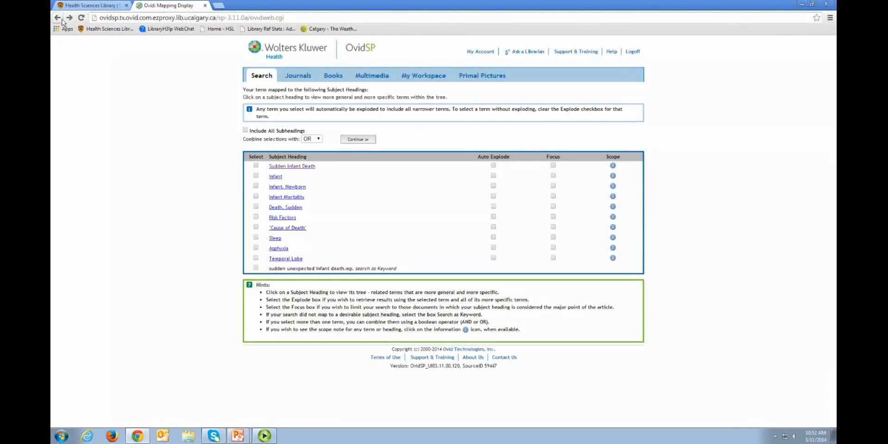
Step: Return to the search form and run the phrase as the text word search "sudden unexpected infant death.tw"
{"action": "left_click", "coordinate": [62, 21]}
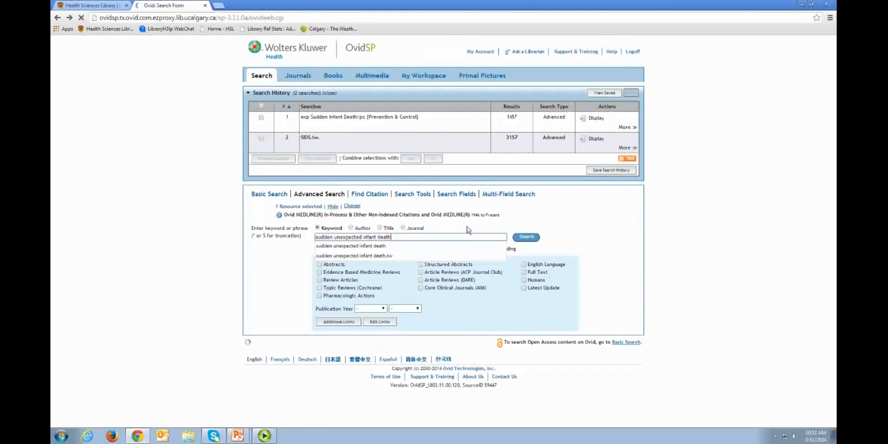
{"action": "type", "text": "tw"}
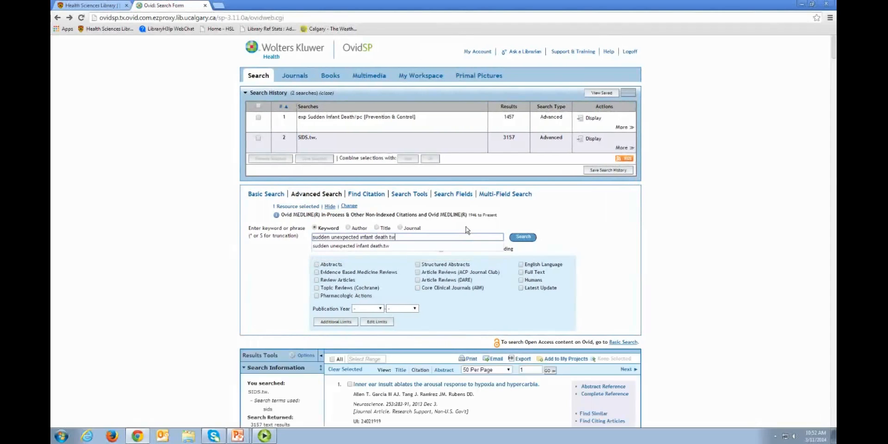
{"action": "left_click", "coordinate": [522, 243]}
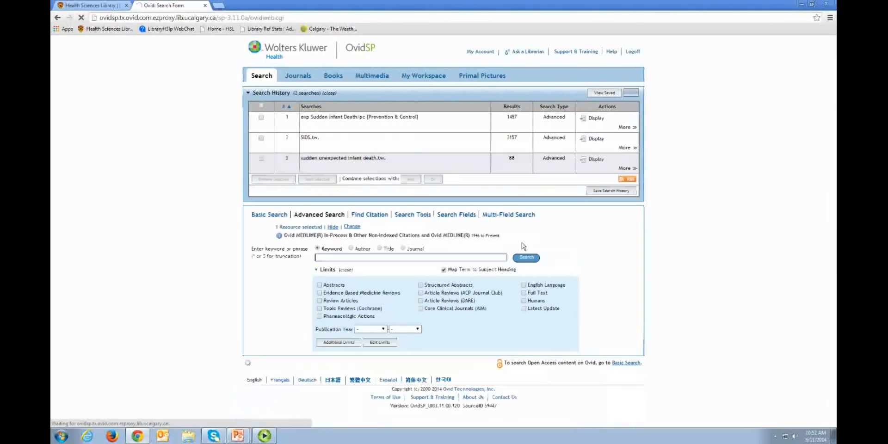
Step: Run the text word search SUID.tw as another synonym for sudden infant death
{"action": "left_click", "coordinate": [502, 259]}
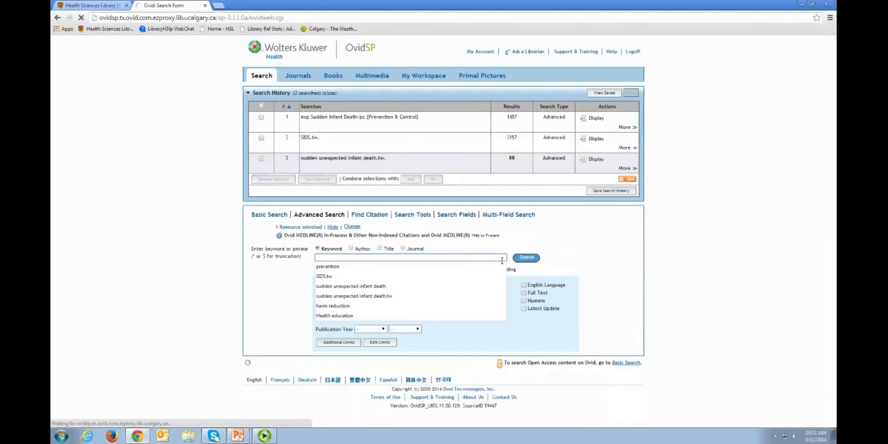
{"action": "type", "text": "SUID"}
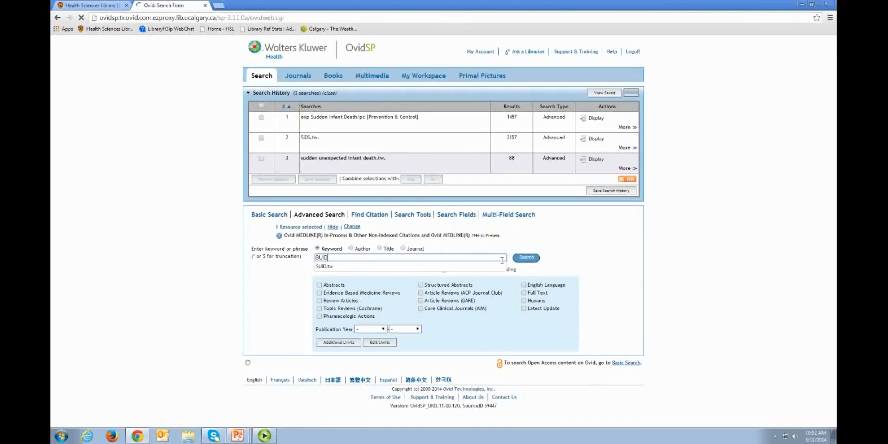
{"action": "type", "text": ".tw"}
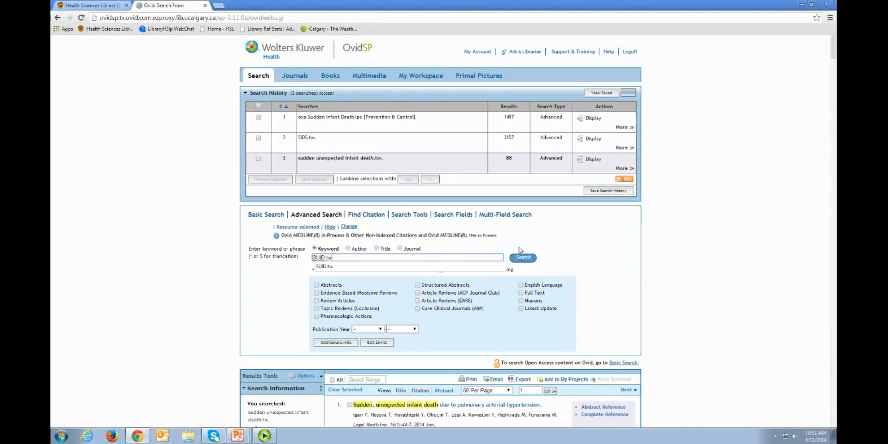
{"action": "left_click", "coordinate": [523, 258]}
{"action": "left_click", "coordinate": [525, 260]}
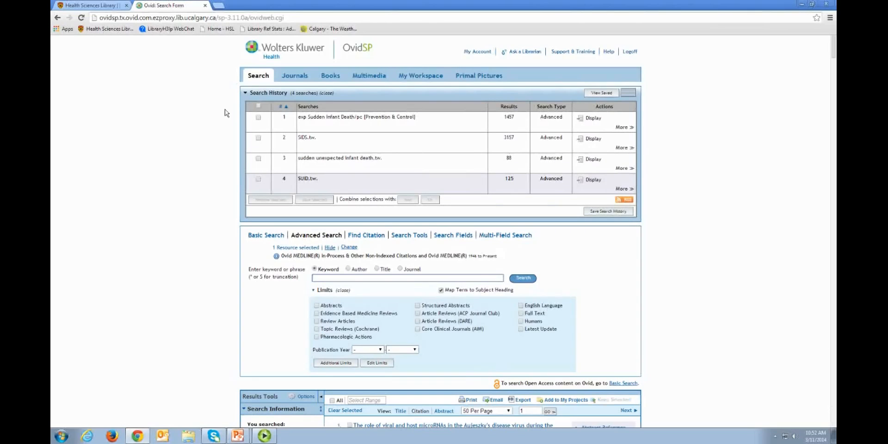
Step: Combine searches 1 through 4 in the search history with OR
{"action": "left_click", "coordinate": [258, 117]}
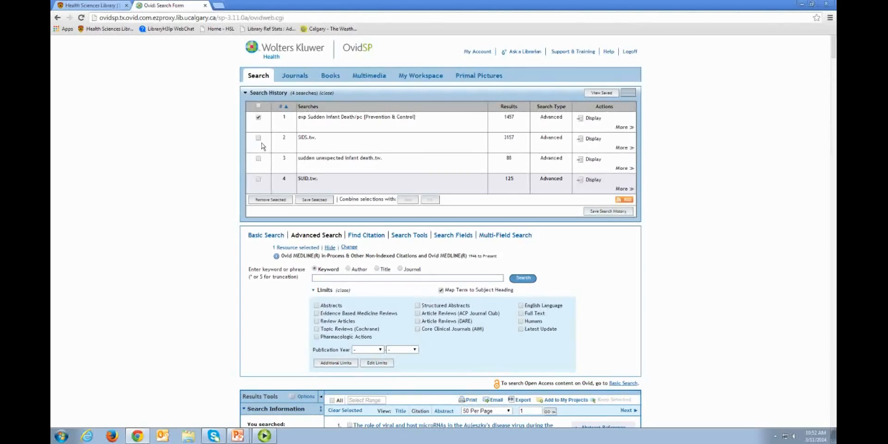
{"action": "left_click", "coordinate": [258, 138]}
{"action": "left_click", "coordinate": [259, 158]}
{"action": "left_click", "coordinate": [258, 179]}
{"action": "left_click", "coordinate": [434, 204]}
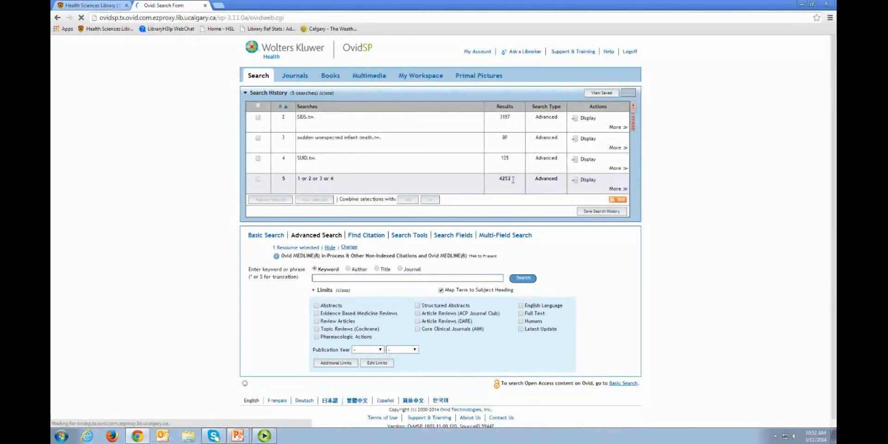
{"action": "left_click_drag", "start_coordinate": [518, 184], "coordinate": [499, 185]}
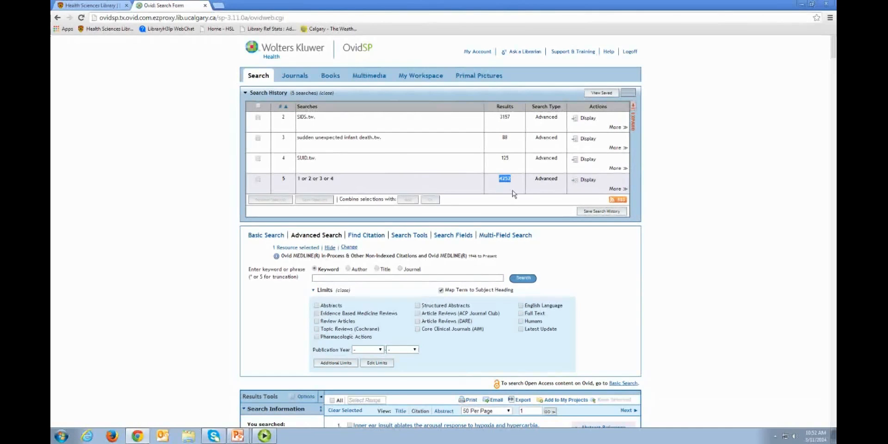
{"action": "left_click", "coordinate": [475, 179]}
Step: Search for Parents and run the exploded Parents subject heading with all subheadings included
{"action": "left_click", "coordinate": [336, 280]}
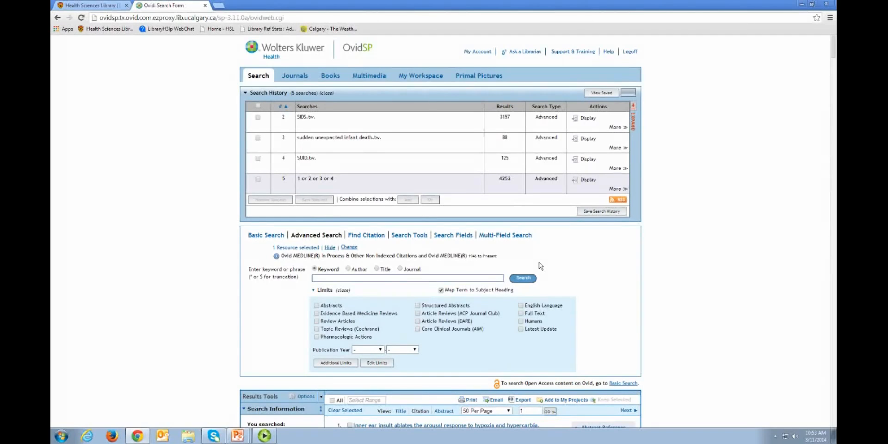
{"action": "type", "text": "Paren"}
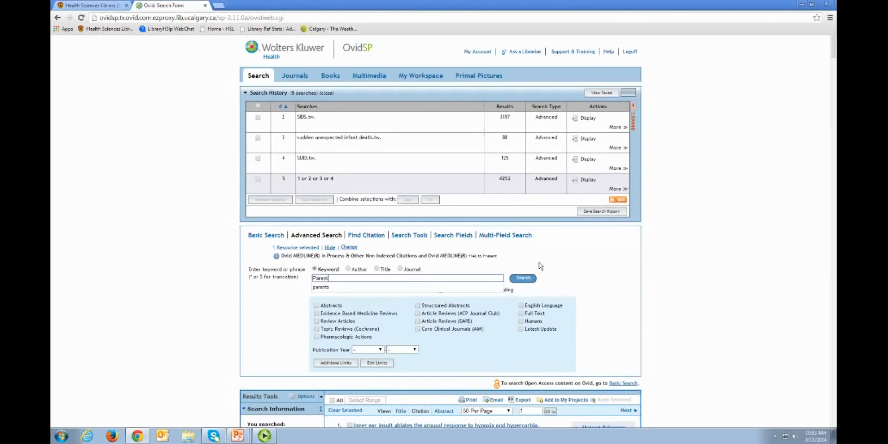
{"action": "type", "text": "ts"}
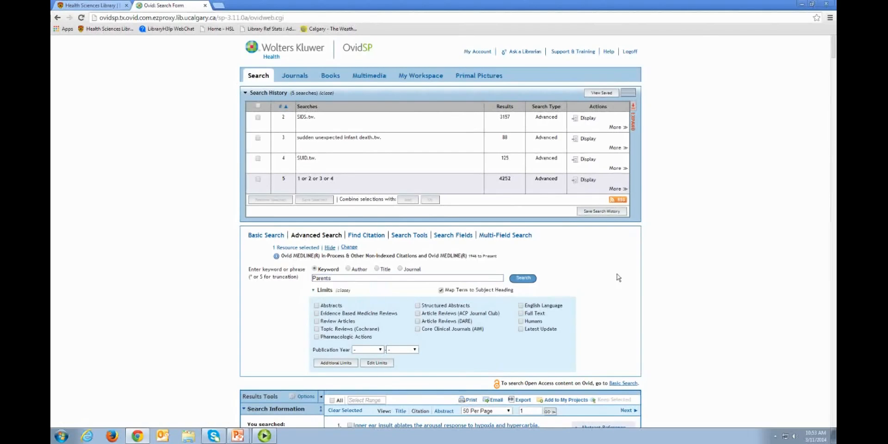
{"action": "left_click", "coordinate": [530, 279]}
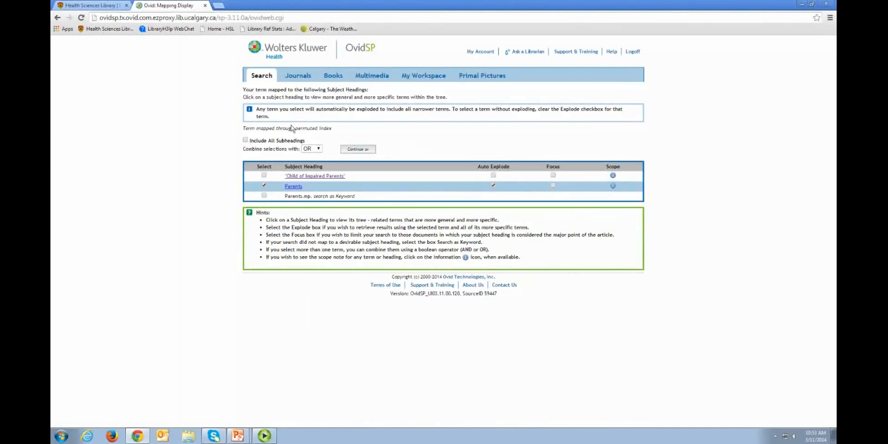
{"action": "left_click", "coordinate": [246, 140]}
{"action": "left_click", "coordinate": [356, 150]}
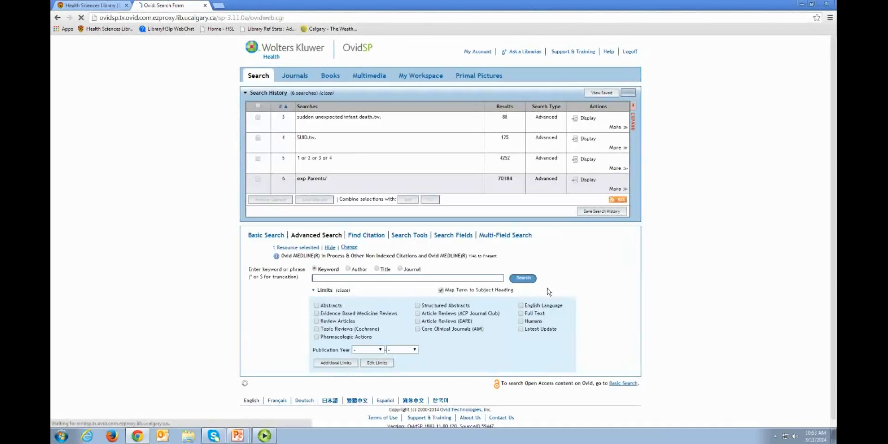
Step: Search for "health education" and run the exploded Health Education subject heading
{"action": "type", "text": "health education"}
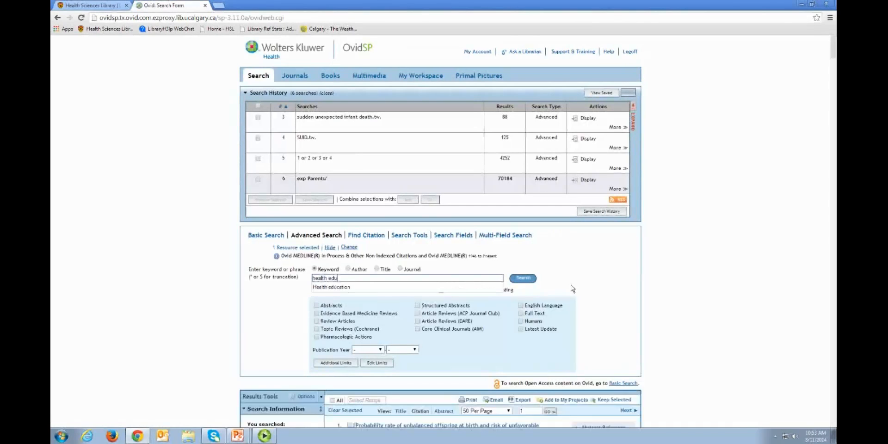
{"action": "left_click", "coordinate": [533, 280]}
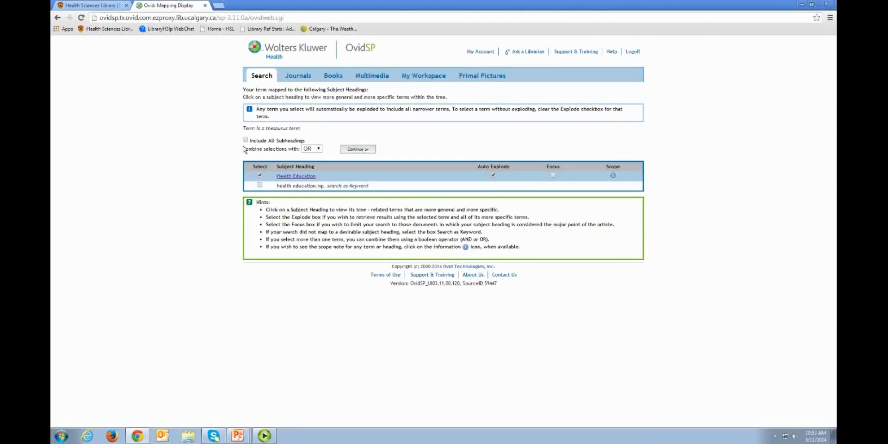
{"action": "left_click", "coordinate": [367, 151]}
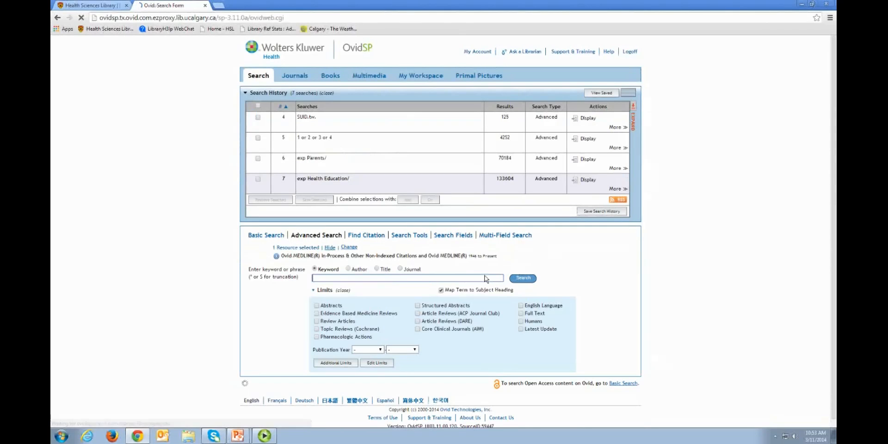
Step: Search for "smoking cessation" and run the exploded Smoking Cessation subject heading with all subheadings included
{"action": "type", "text": "smoking cessation"}
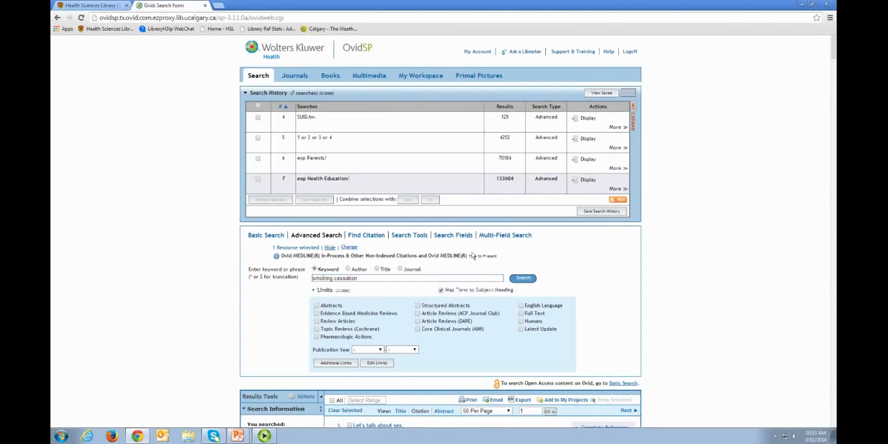
{"action": "left_click", "coordinate": [529, 281]}
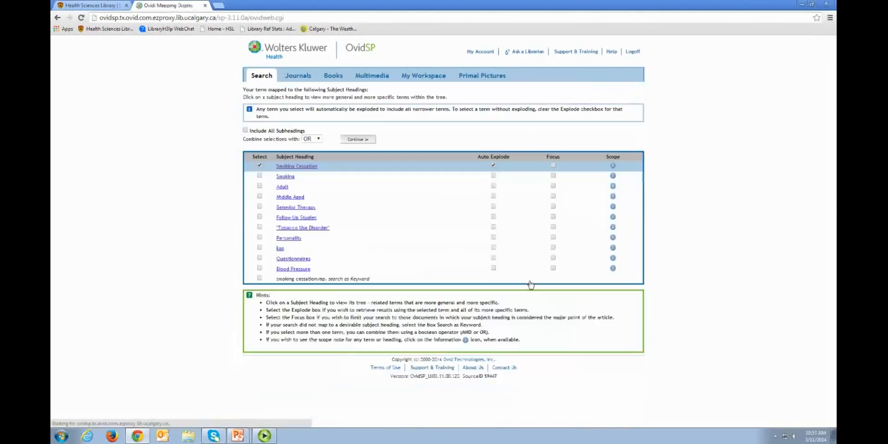
{"action": "left_click", "coordinate": [246, 131]}
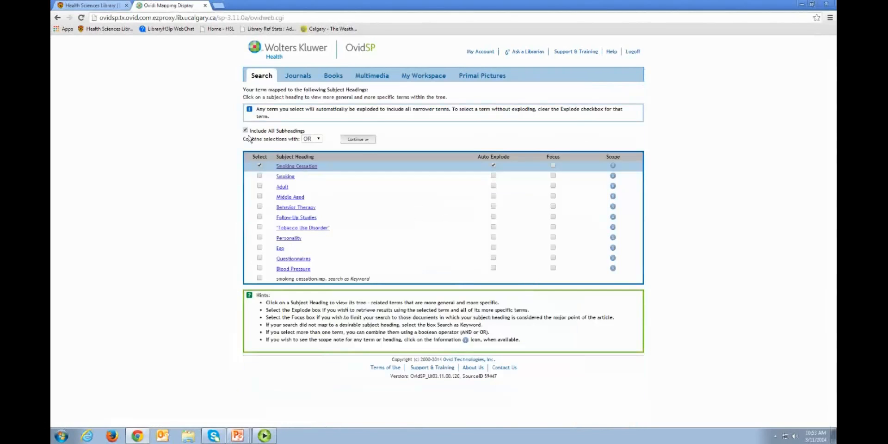
{"action": "left_click", "coordinate": [360, 140]}
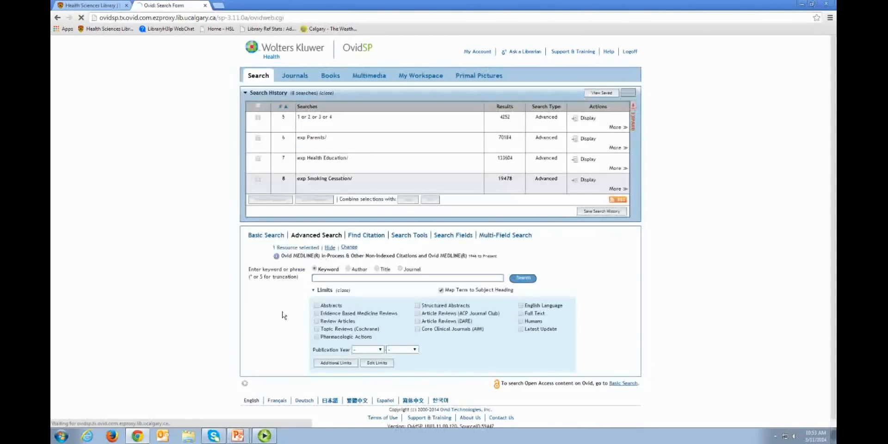
Step: Run the exploded Substance-Related Disorders subject heading with all subheadings, mapped from "substance related disorders", and expand the search history to show every line
{"action": "type", "text": "substance"}
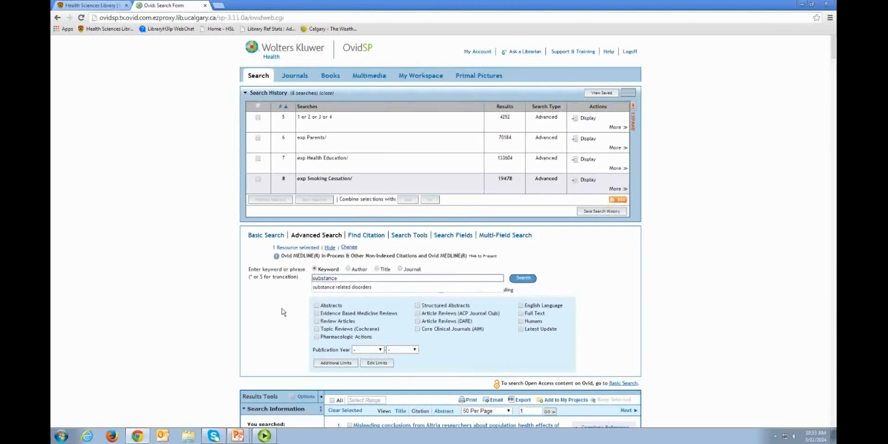
{"action": "type", "text": " related disorders"}
{"action": "left_click", "coordinate": [465, 272]}
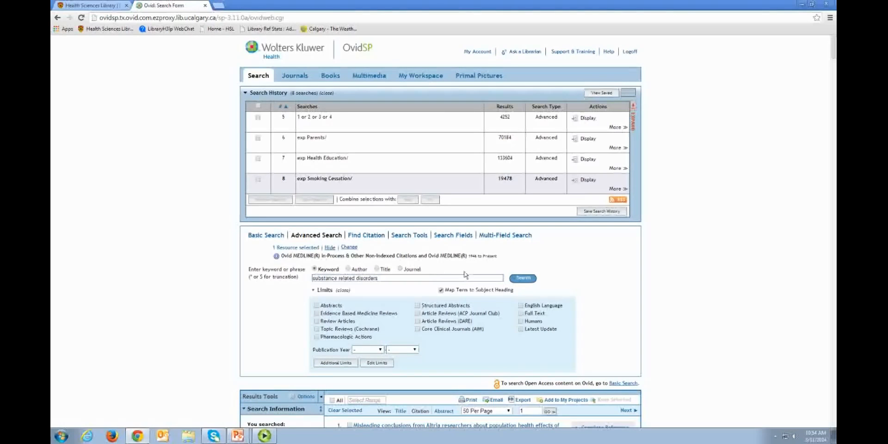
{"action": "left_click", "coordinate": [534, 280]}
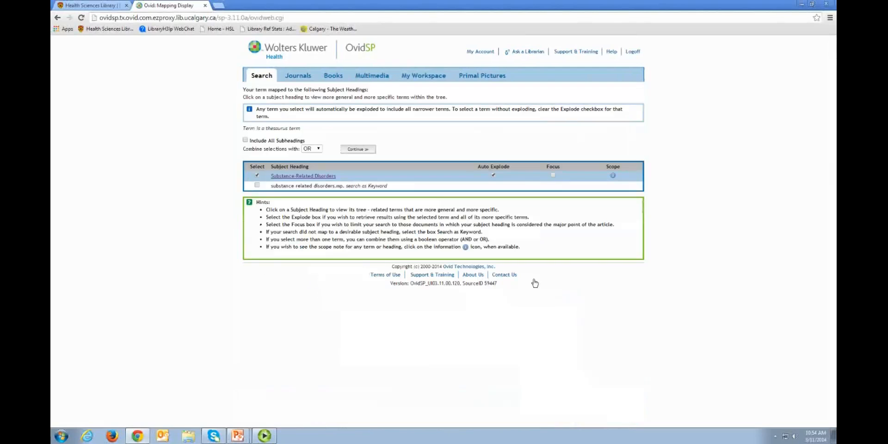
{"action": "left_click", "coordinate": [245, 139]}
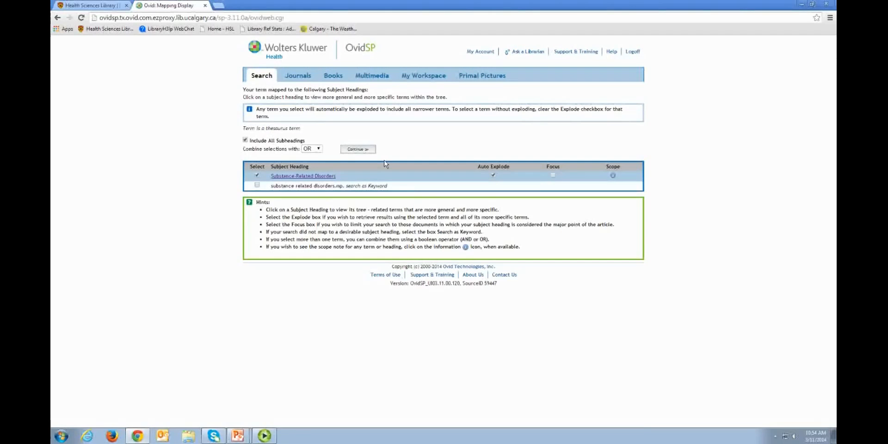
{"action": "left_click", "coordinate": [357, 149]}
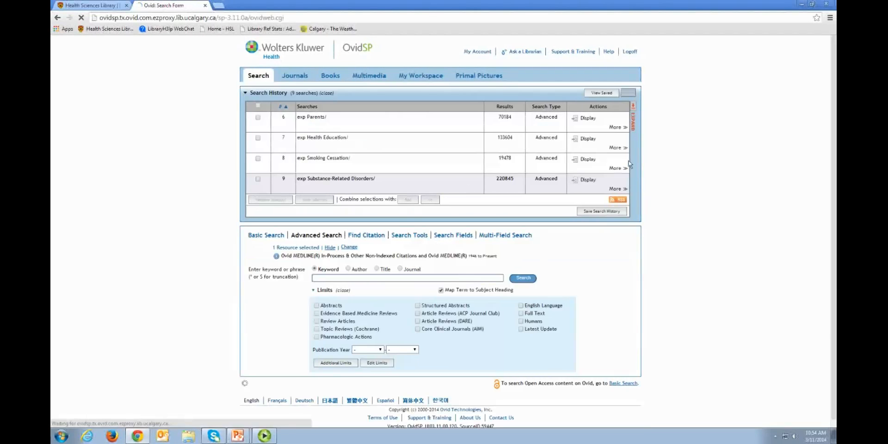
{"action": "left_click", "coordinate": [639, 125]}
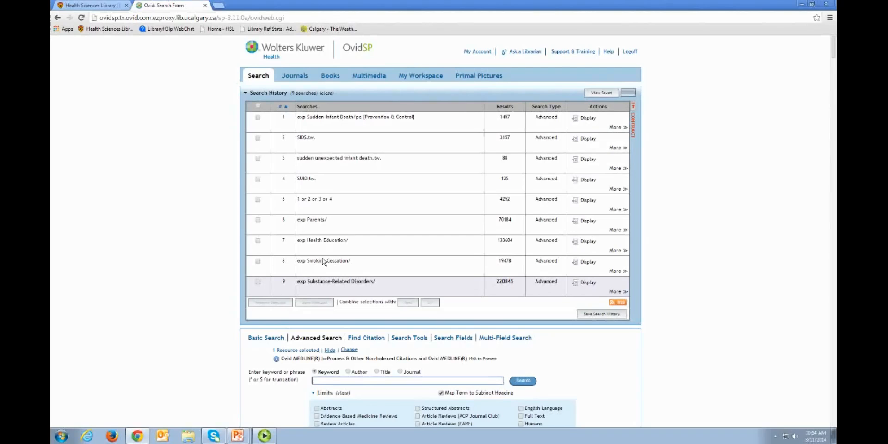
{"action": "left_click", "coordinate": [258, 221]}
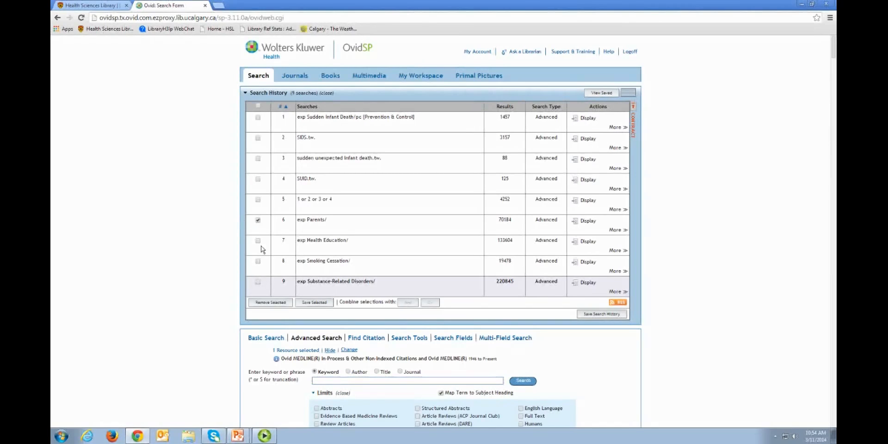
{"action": "left_click", "coordinate": [259, 242]}
{"action": "left_click", "coordinate": [258, 262]}
{"action": "left_click", "coordinate": [260, 283]}
{"action": "left_click", "coordinate": [260, 282]}
{"action": "left_click", "coordinate": [260, 261]}
{"action": "left_click", "coordinate": [259, 241]}
{"action": "left_click", "coordinate": [258, 220]}
Step: Search the keyword "sleep environment" with mapping to subject headings enabled
{"action": "scroll", "coordinate": [252, 234], "scroll_direction": "down", "scroll_amount": 2}
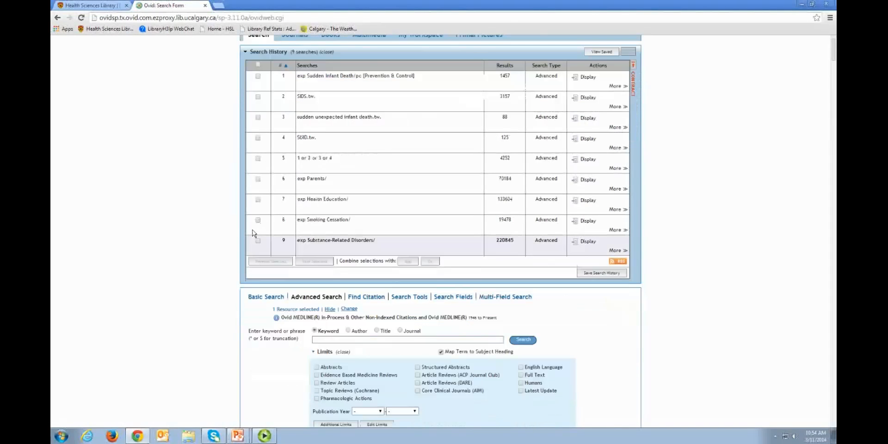
{"action": "left_click", "coordinate": [341, 299]}
{"action": "type", "text": "s"}
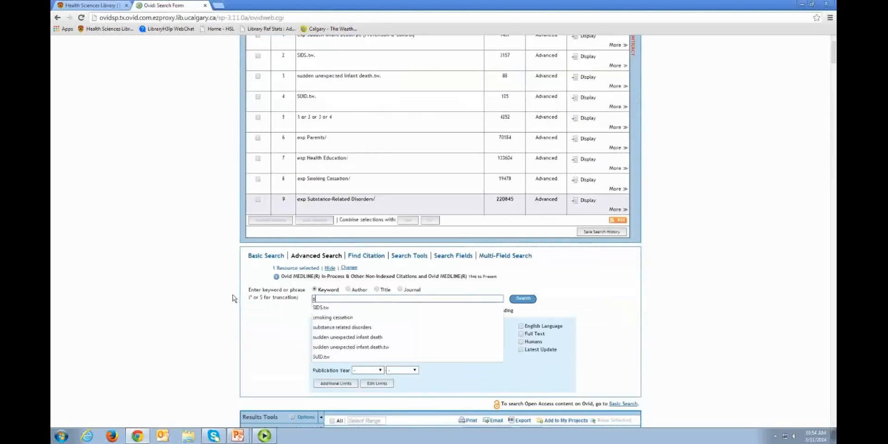
{"action": "type", "text": "leep en"}
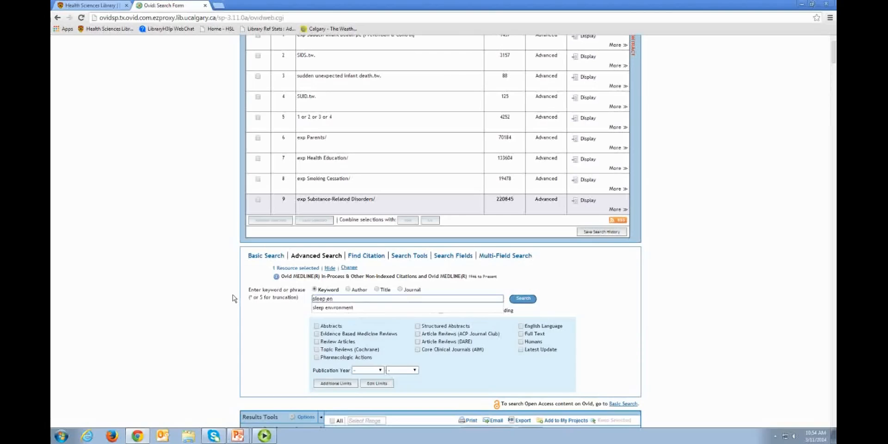
{"action": "type", "text": "vironment"}
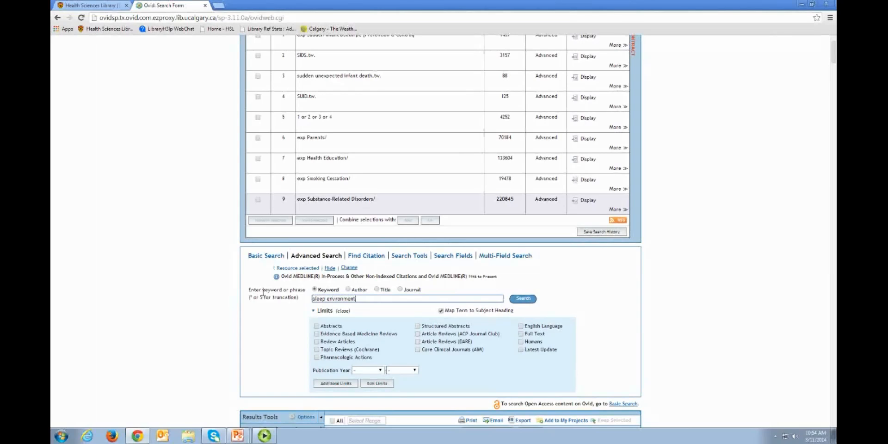
{"action": "left_click", "coordinate": [528, 301]}
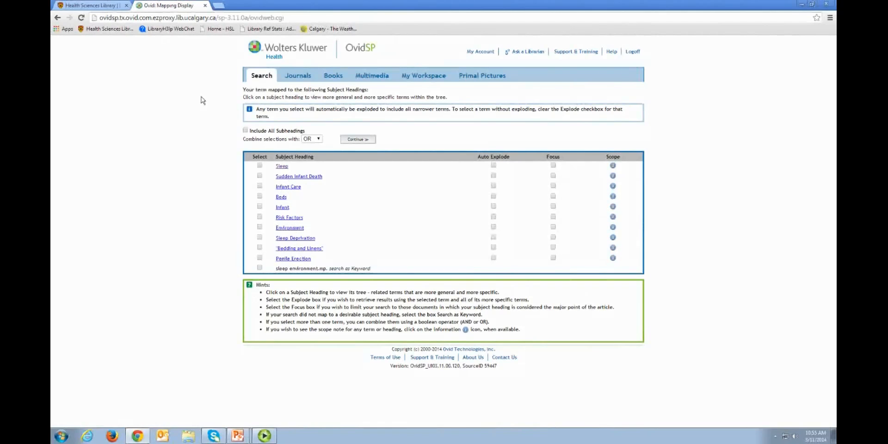
Step: Return from the subject heading mapping and search the truncated text-word phrase "sleep* environment*.tw" instead
{"action": "left_click", "coordinate": [58, 18]}
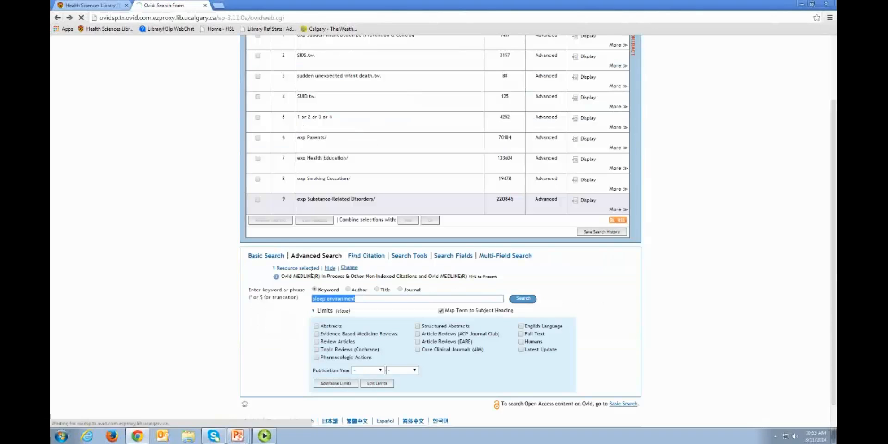
{"action": "left_click", "coordinate": [361, 301]}
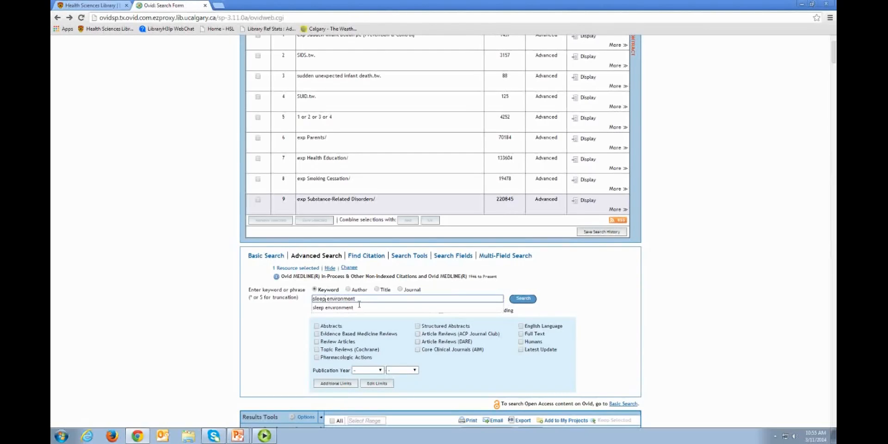
{"action": "type", "text": "*"}
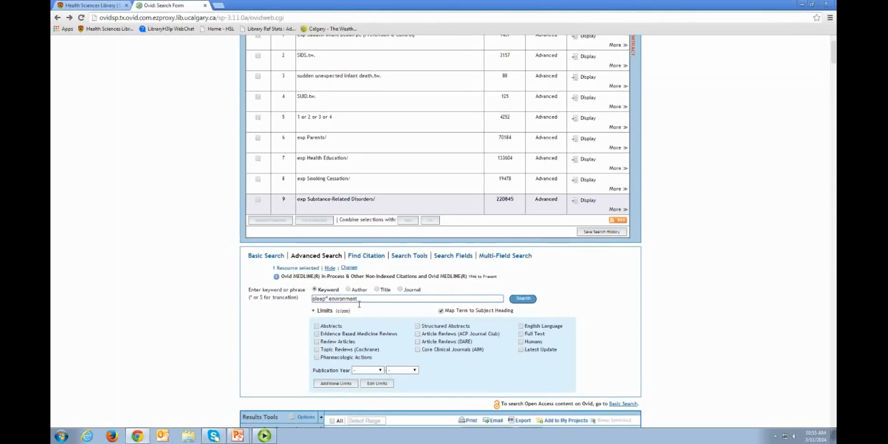
{"action": "left_click", "coordinate": [419, 300]}
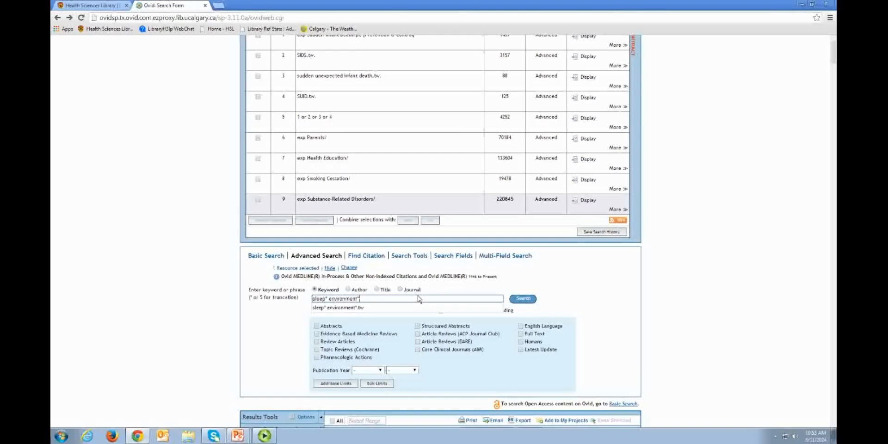
{"action": "type", "text": "w"}
{"action": "left_click", "coordinate": [524, 300]}
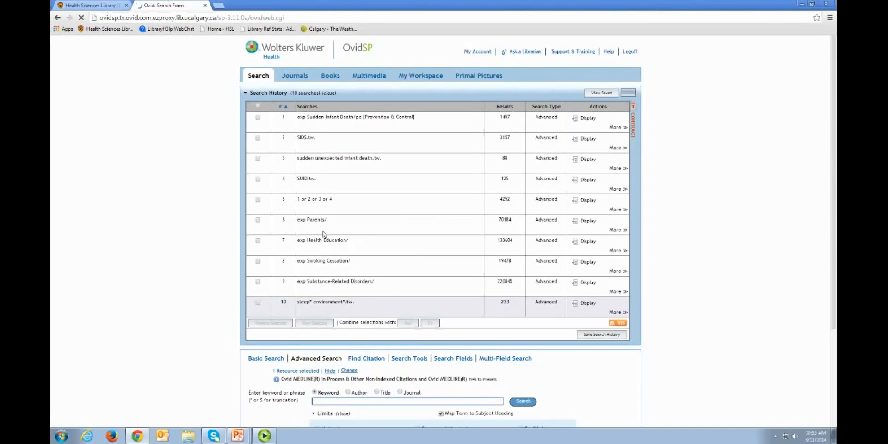
Step: Combine search lines 6 through 10, from Parents to sleep environment, with OR
{"action": "left_click", "coordinate": [258, 220]}
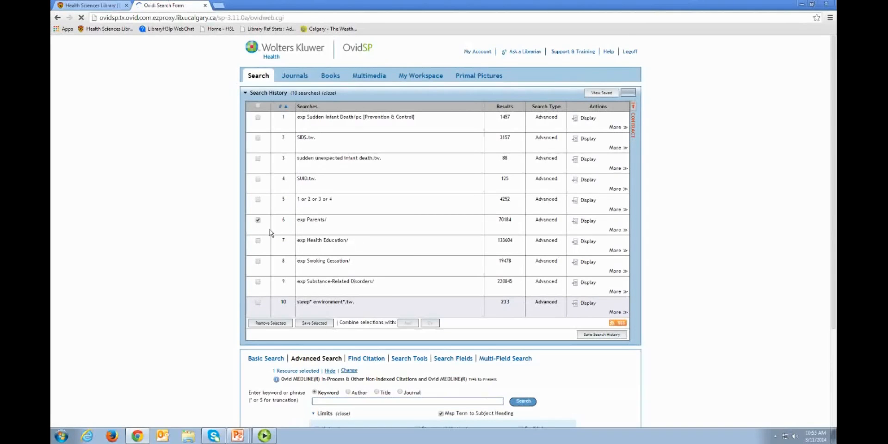
{"action": "left_click", "coordinate": [258, 241]}
{"action": "left_click", "coordinate": [257, 262]}
{"action": "left_click", "coordinate": [258, 282]}
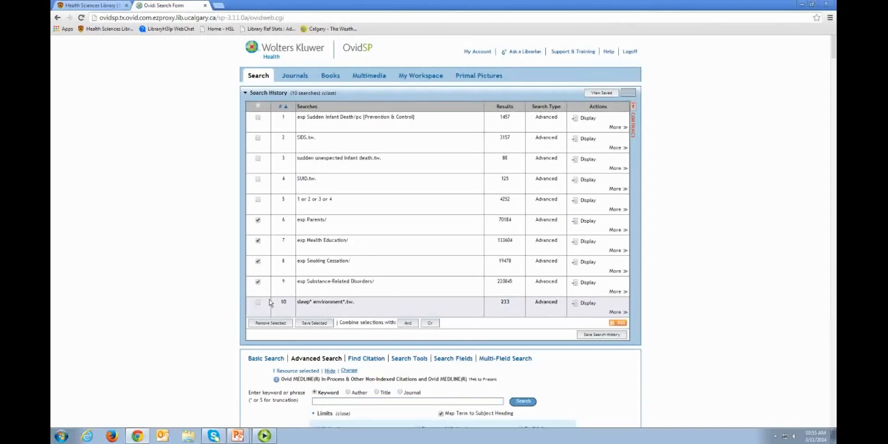
{"action": "left_click", "coordinate": [258, 302]}
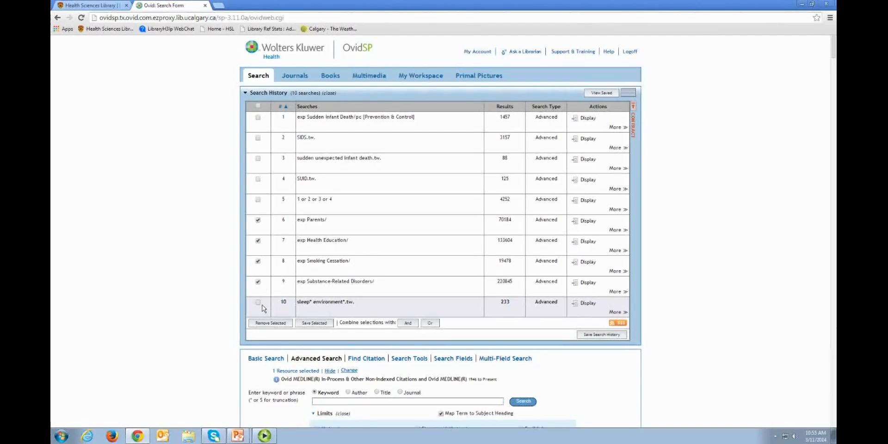
{"action": "left_click", "coordinate": [431, 322]}
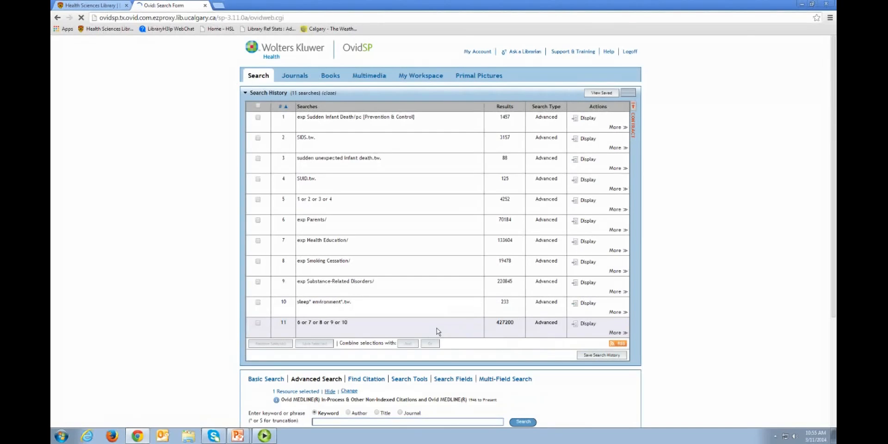
Step: Search for "prevention" and run the exploded Primary Prevention subject heading with all subheadings included
{"action": "scroll", "coordinate": [433, 332], "scroll_direction": "down", "scroll_amount": 2}
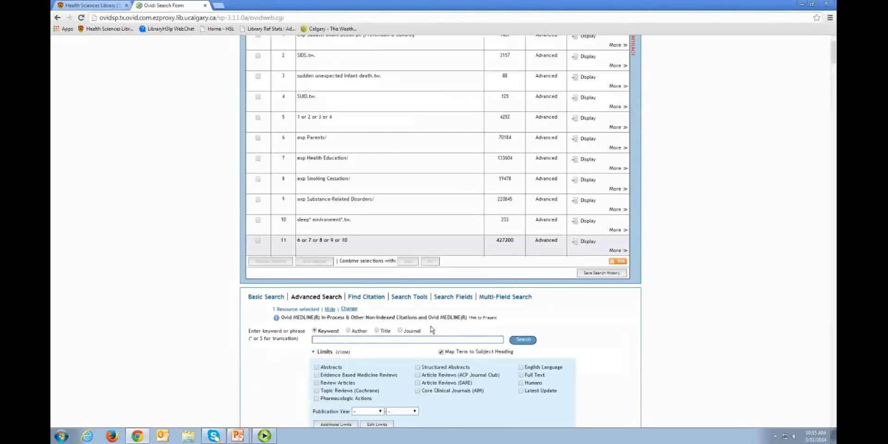
{"action": "scroll", "coordinate": [240, 327], "scroll_direction": "down", "scroll_amount": 1}
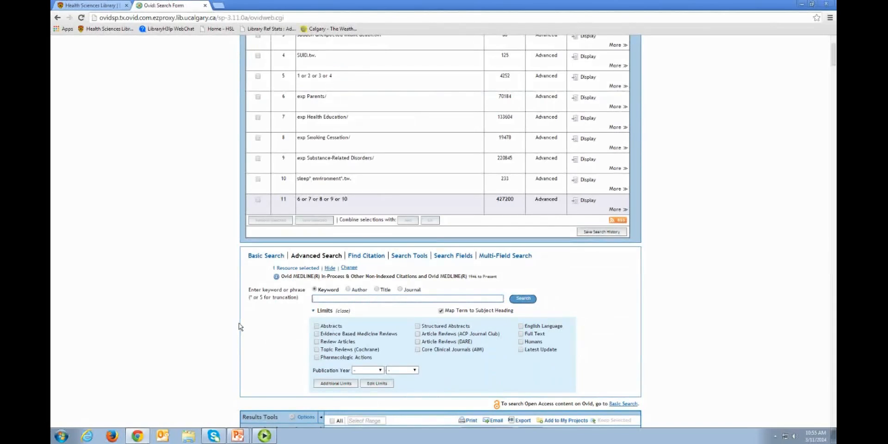
{"action": "type", "text": "prevention"}
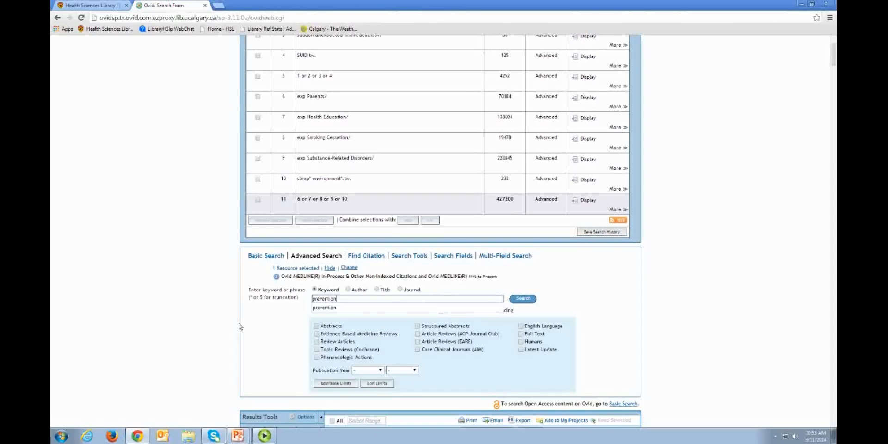
{"action": "key", "text": "Return"}
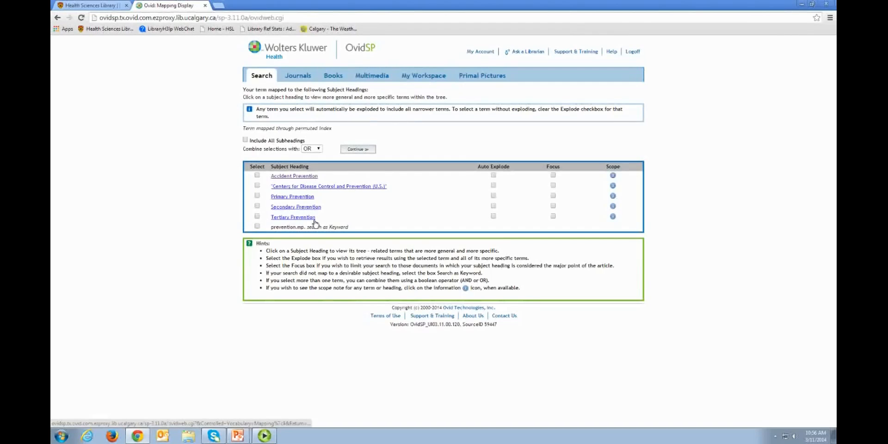
{"action": "left_click", "coordinate": [258, 196]}
{"action": "left_click", "coordinate": [245, 140]}
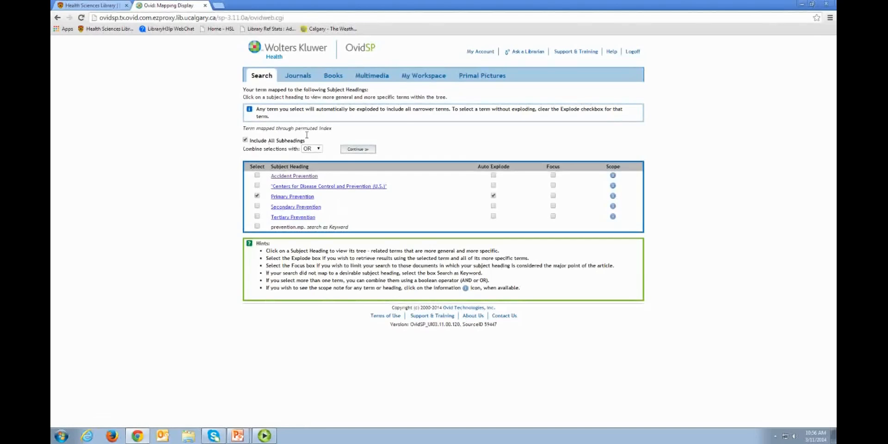
{"action": "left_click", "coordinate": [356, 149]}
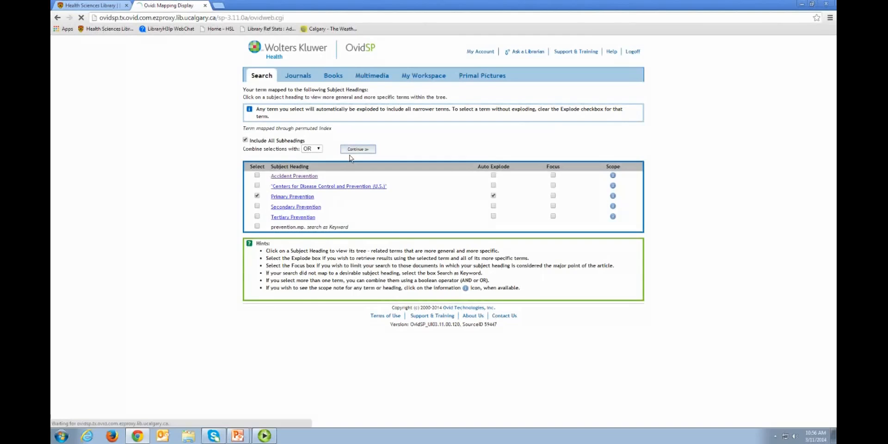
Step: Search for "harm reduction" and run the exploded Harm Reduction subject heading with all subheadings included
{"action": "left_click", "coordinate": [413, 272]}
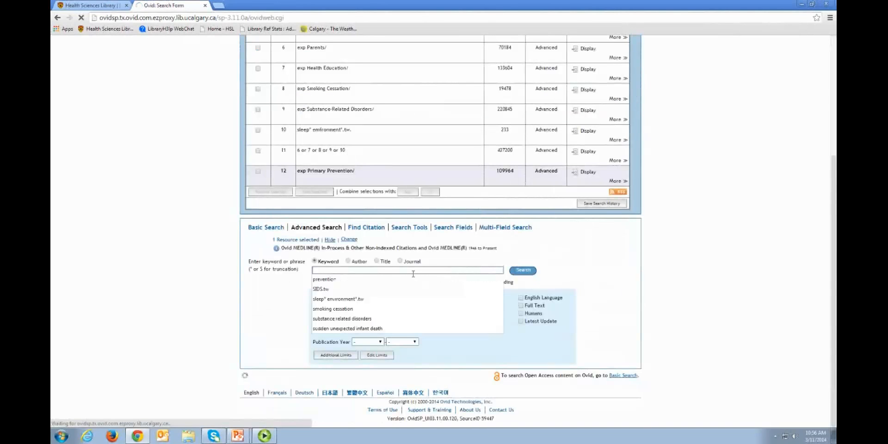
{"action": "type", "text": "harm reduction"}
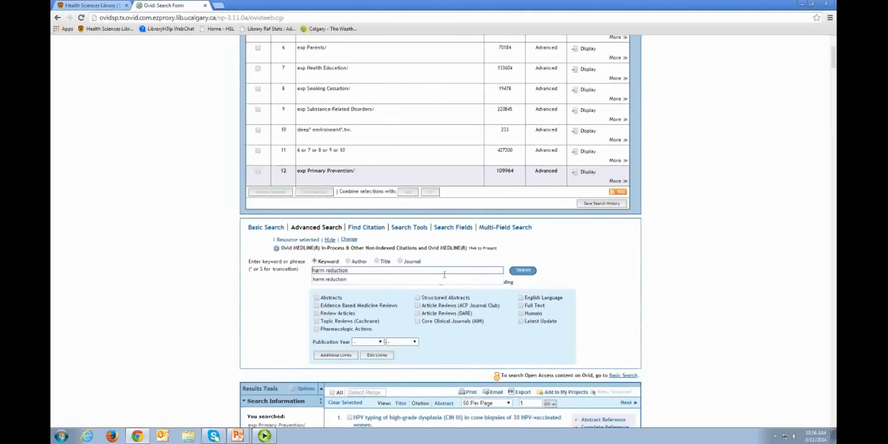
{"action": "left_click", "coordinate": [399, 279]}
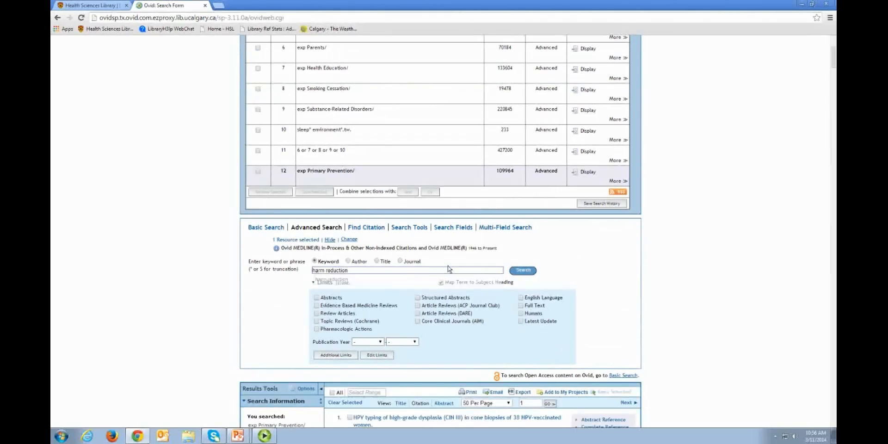
{"action": "left_click", "coordinate": [537, 273]}
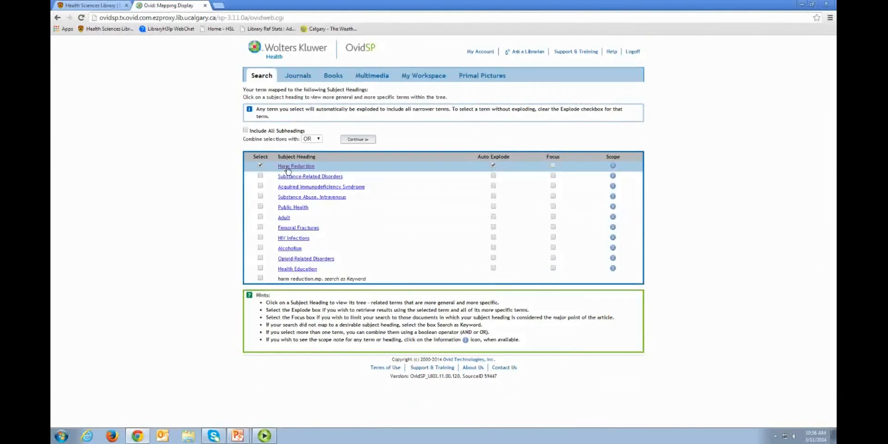
{"action": "left_click", "coordinate": [246, 131]}
{"action": "left_click", "coordinate": [359, 140]}
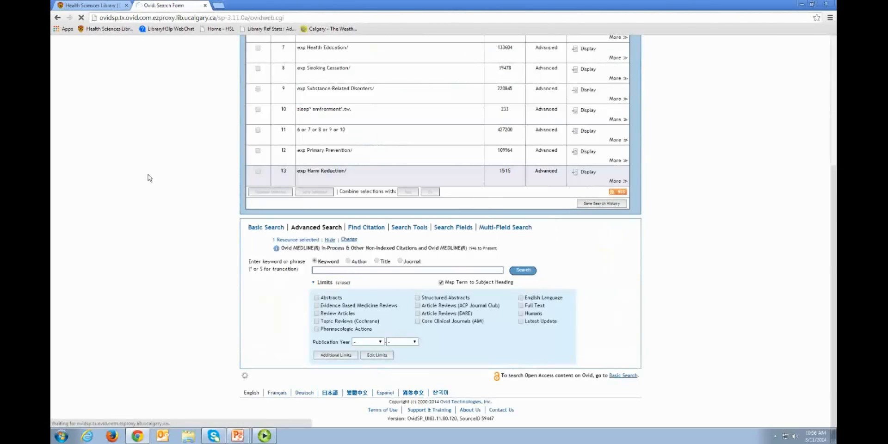
Step: Combine the Primary Prevention and Harm Reduction searches, lines 12 and 13, with OR
{"action": "left_click", "coordinate": [257, 151]}
{"action": "left_click", "coordinate": [259, 172]}
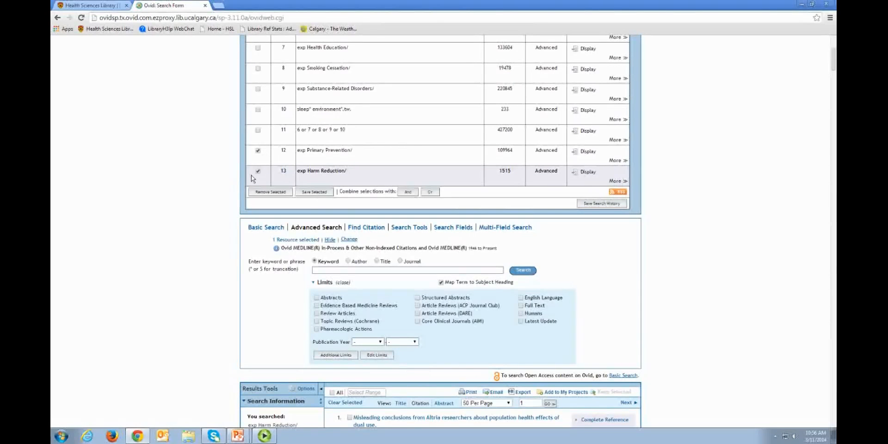
{"action": "left_click", "coordinate": [433, 194]}
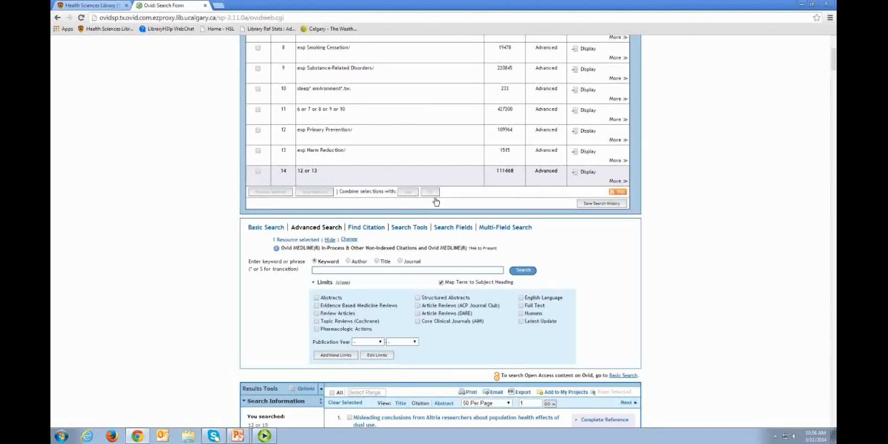
Step: Combine the three OR-grouped concept sets, lines 5, 11 and 14, with AND
{"action": "scroll", "coordinate": [437, 202], "scroll_direction": "up", "scroll_amount": 1}
{"action": "scroll", "coordinate": [436, 202], "scroll_direction": "up", "scroll_amount": 4}
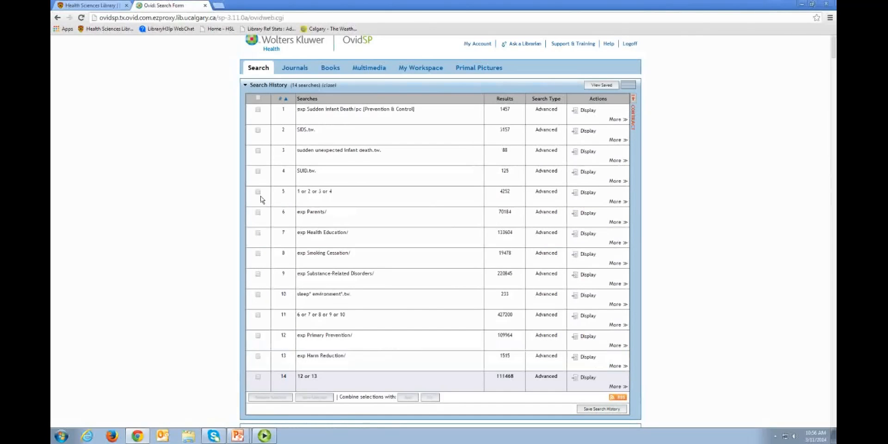
{"action": "left_click", "coordinate": [259, 192]}
{"action": "left_click", "coordinate": [258, 316]}
{"action": "scroll", "coordinate": [347, 294], "scroll_direction": "down", "scroll_amount": 2}
{"action": "left_click", "coordinate": [259, 296]}
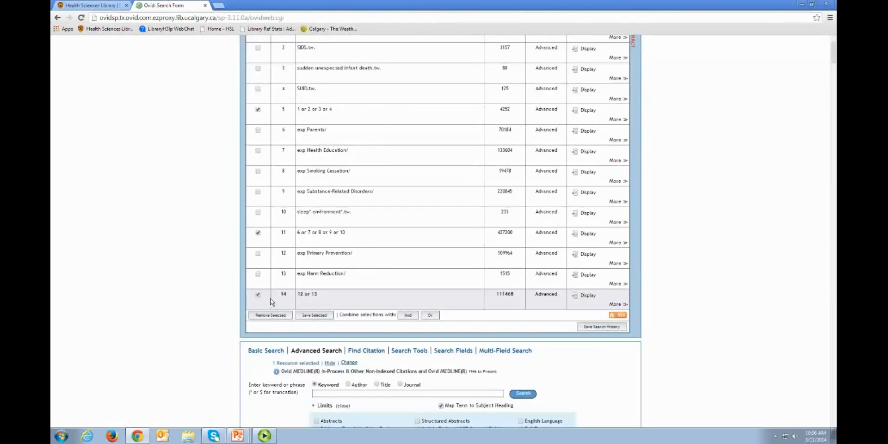
{"action": "left_click", "coordinate": [414, 321]}
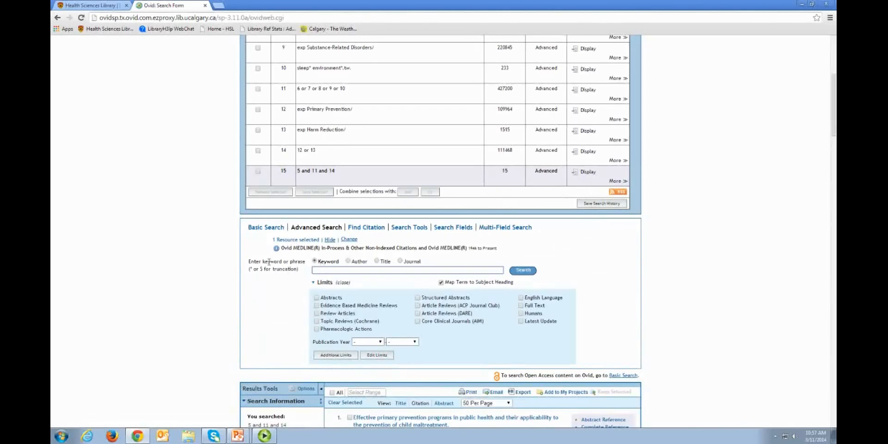
Step: Start saving the search history and log in with the personal account name and password
{"action": "scroll", "coordinate": [297, 289], "scroll_direction": "down", "scroll_amount": 1}
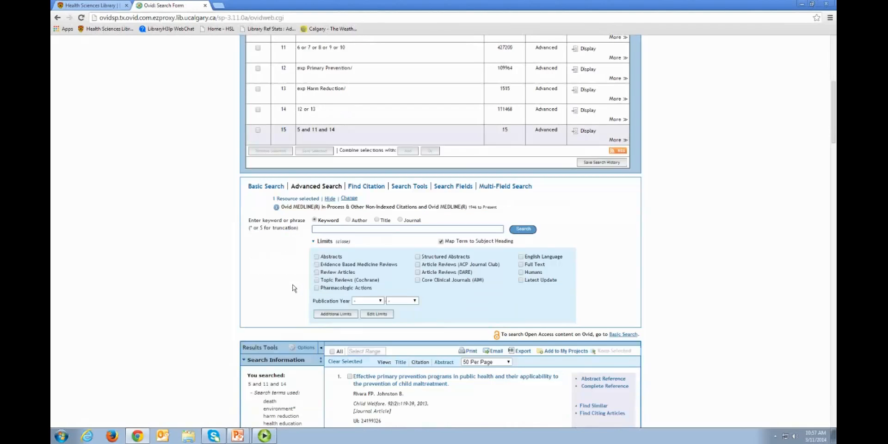
{"action": "scroll", "coordinate": [292, 285], "scroll_direction": "down", "scroll_amount": 1}
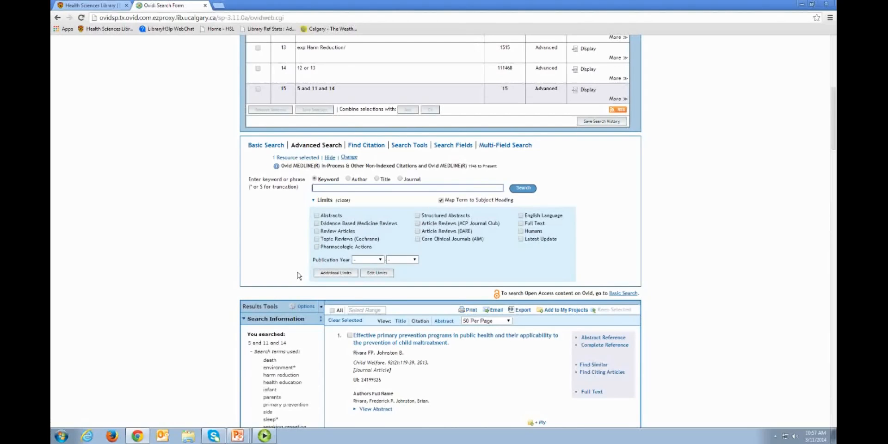
{"action": "scroll", "coordinate": [574, 174], "scroll_direction": "up", "scroll_amount": 1}
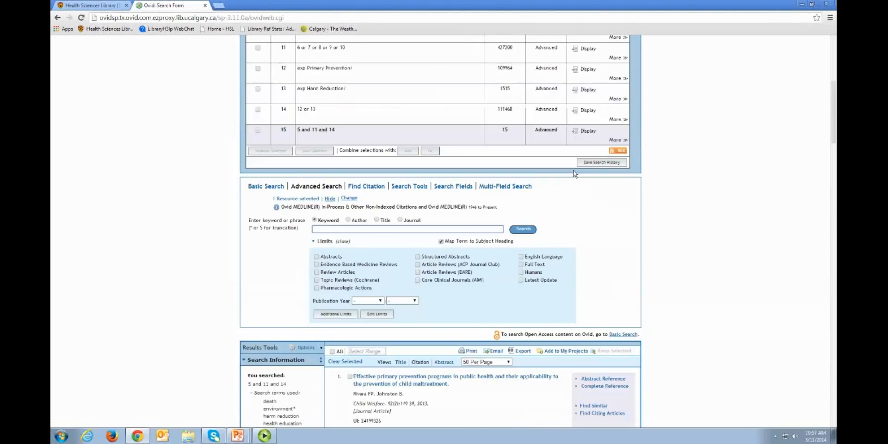
{"action": "scroll", "coordinate": [575, 174], "scroll_direction": "up", "scroll_amount": 2}
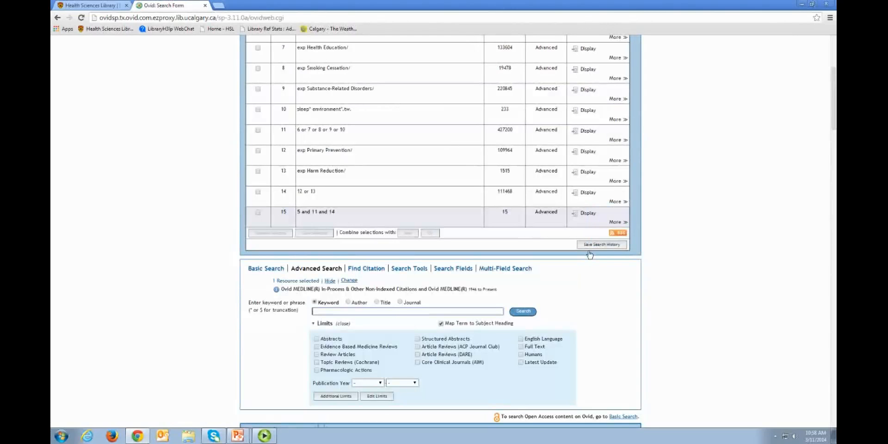
{"action": "left_click", "coordinate": [610, 245]}
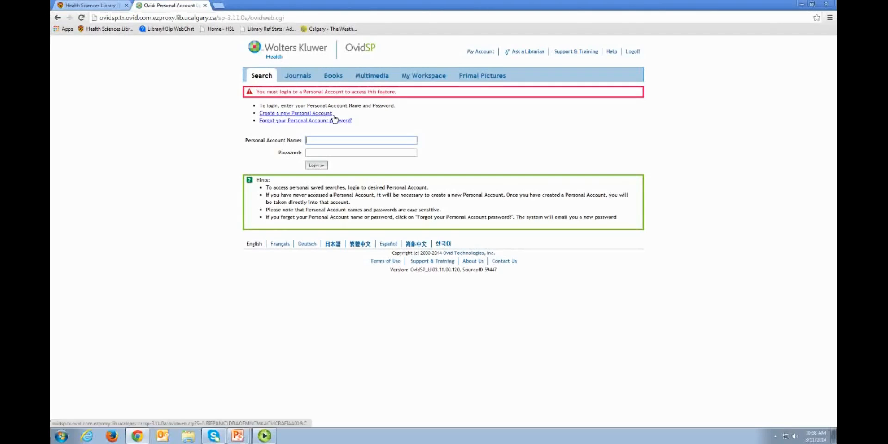
{"action": "type", "text": "umehsl"}
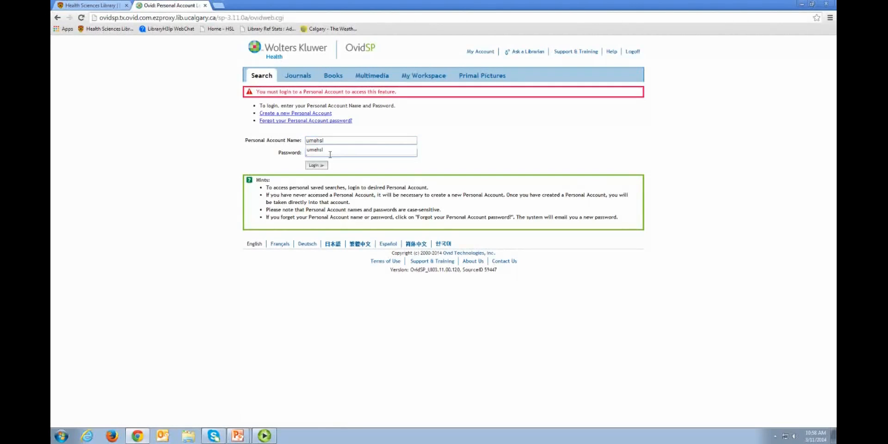
{"action": "key", "text": "Tab"}
{"action": "type", "text": "••••••••"}
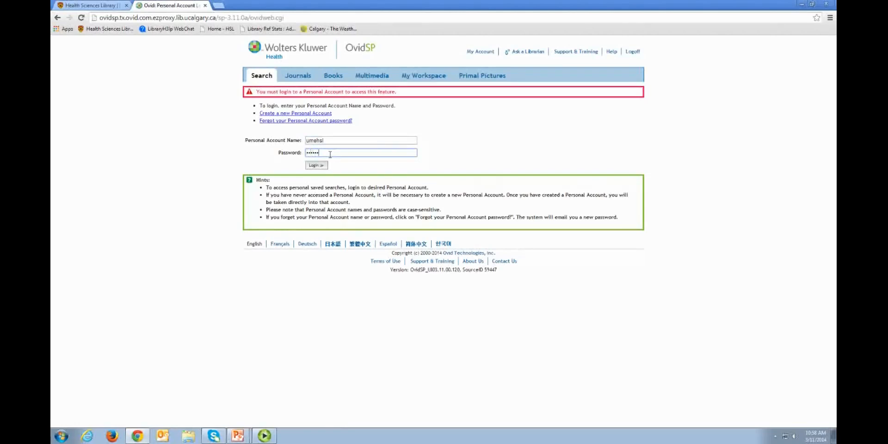
{"action": "key", "text": "Return"}
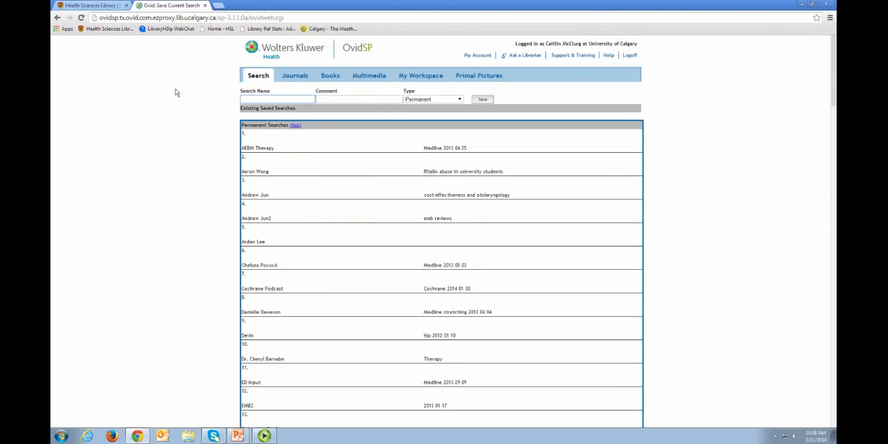
Step: Save the search history permanently under the name "SIDS project" with the comment "Medline 2014 03 03"
{"action": "type", "text": "SIDS project"}
{"action": "left_click", "coordinate": [327, 103]}
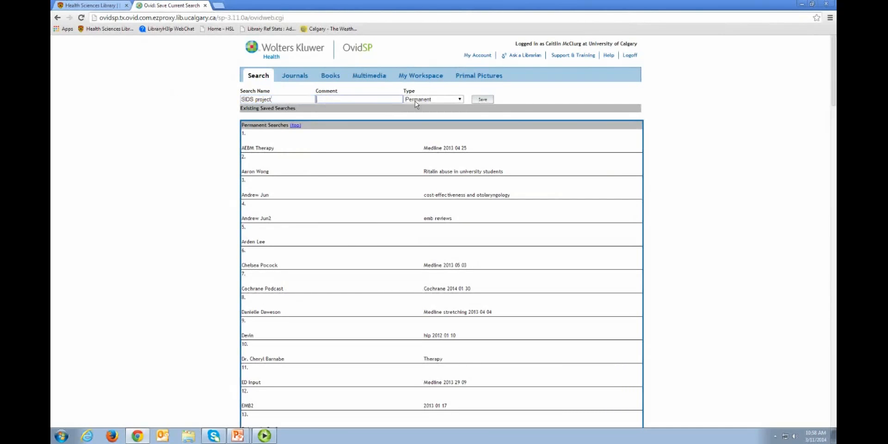
{"action": "type", "text": "Medline"}
{"action": "type", "text": "2014 03 03"}
{"action": "left_click", "coordinate": [438, 99]}
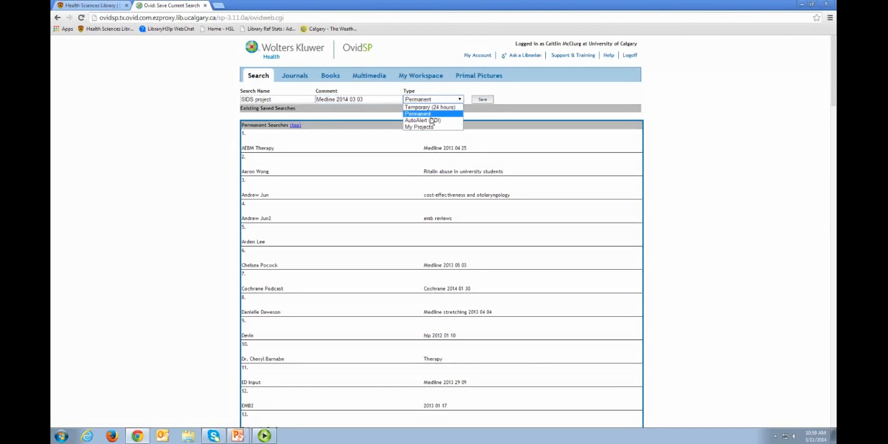
{"action": "left_click", "coordinate": [430, 113]}
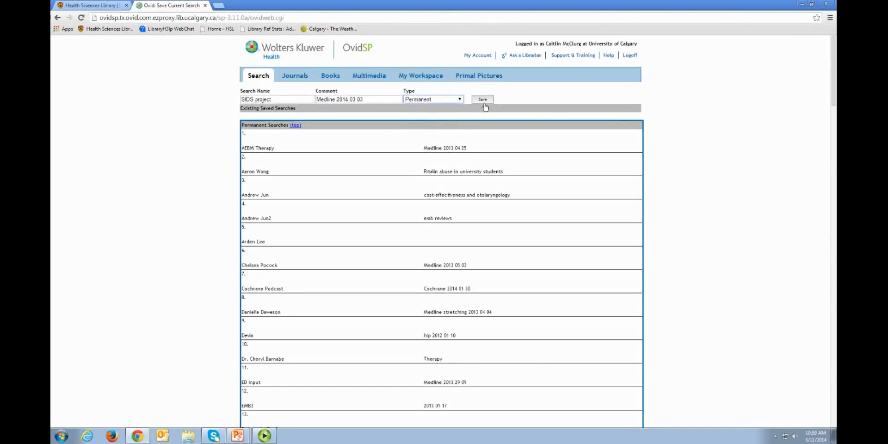
{"action": "left_click", "coordinate": [485, 101]}
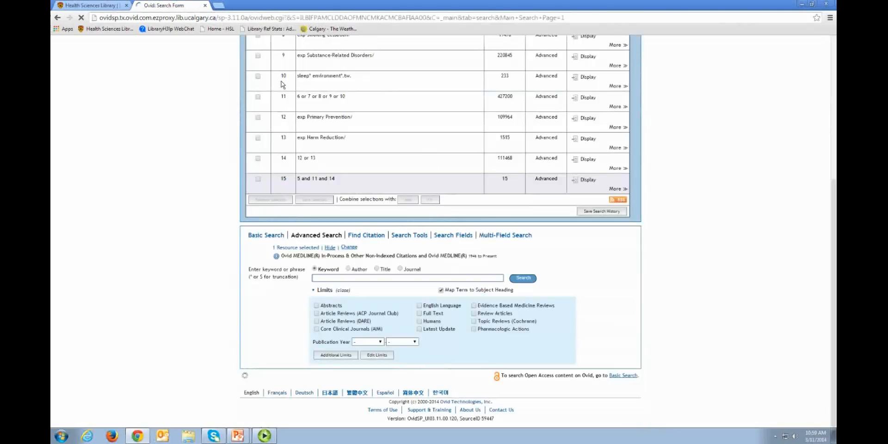
Step: Set up an email of the first citation as an attachment with the search history included, cancel it and deselect the citation
{"action": "scroll", "coordinate": [337, 150], "scroll_direction": "down", "scroll_amount": 3}
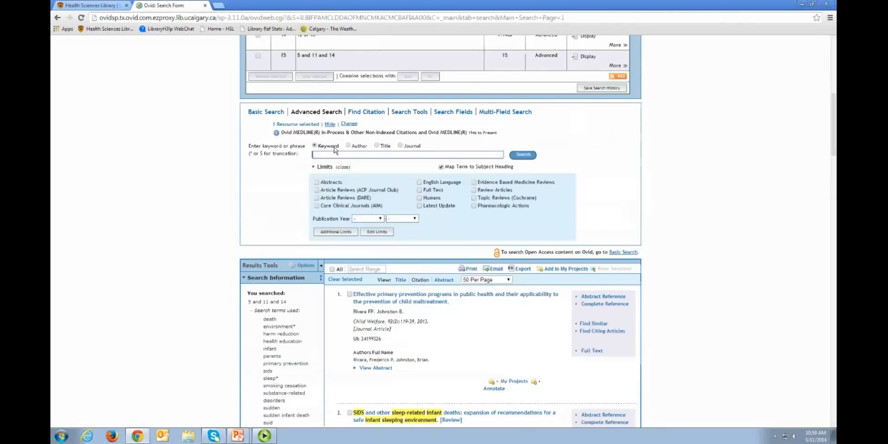
{"action": "scroll", "coordinate": [336, 150], "scroll_direction": "down", "scroll_amount": 3}
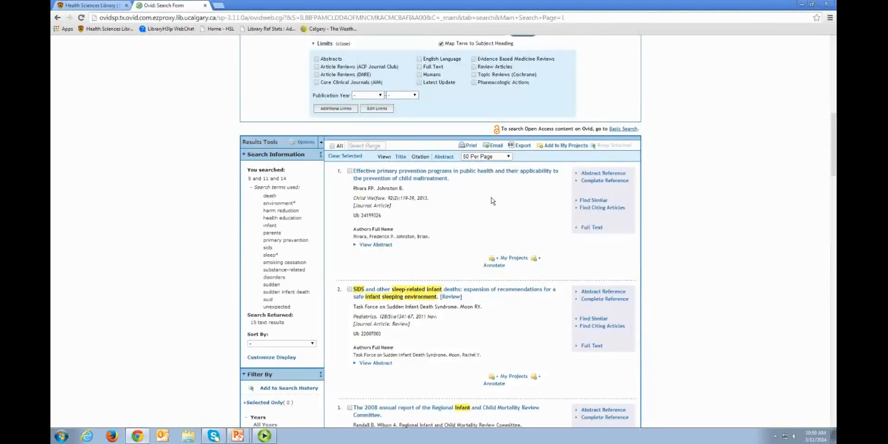
{"action": "left_click", "coordinate": [350, 171]}
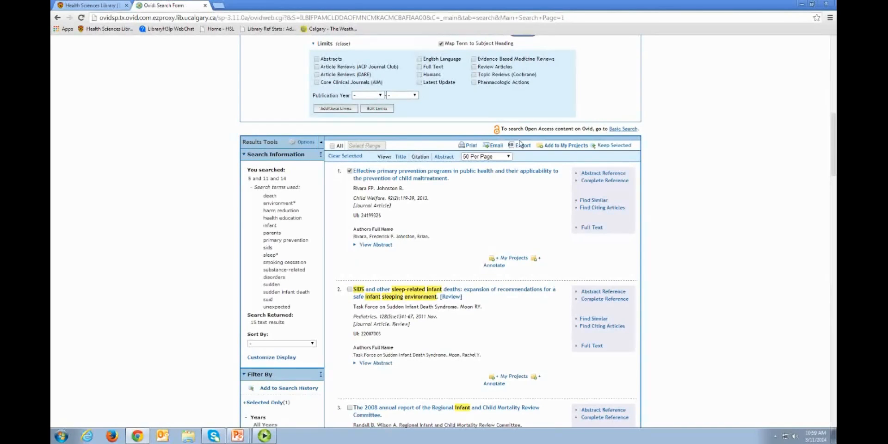
{"action": "left_click", "coordinate": [495, 146]}
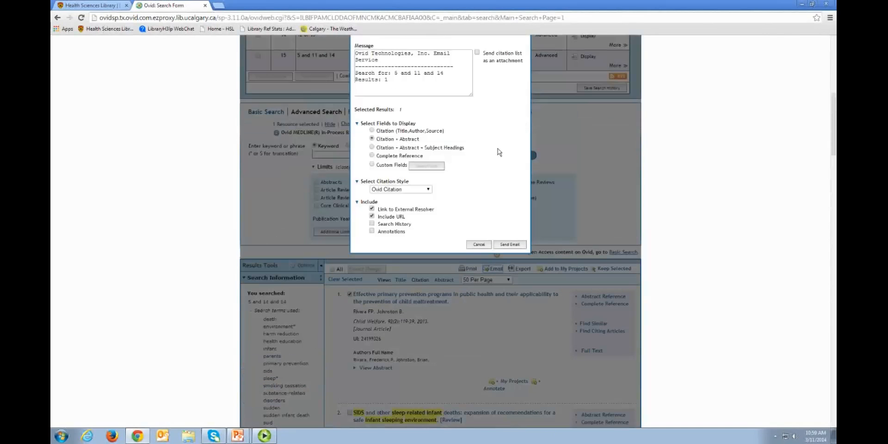
{"action": "left_click", "coordinate": [370, 132]}
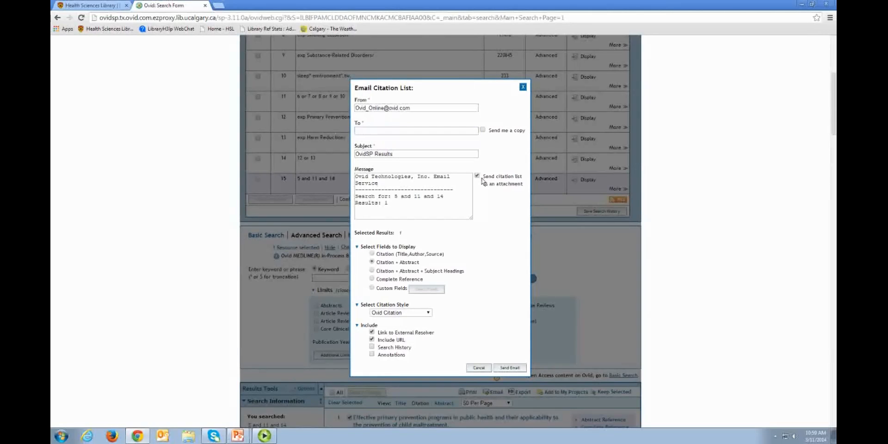
{"action": "scroll", "coordinate": [490, 222], "scroll_direction": "down", "scroll_amount": 3}
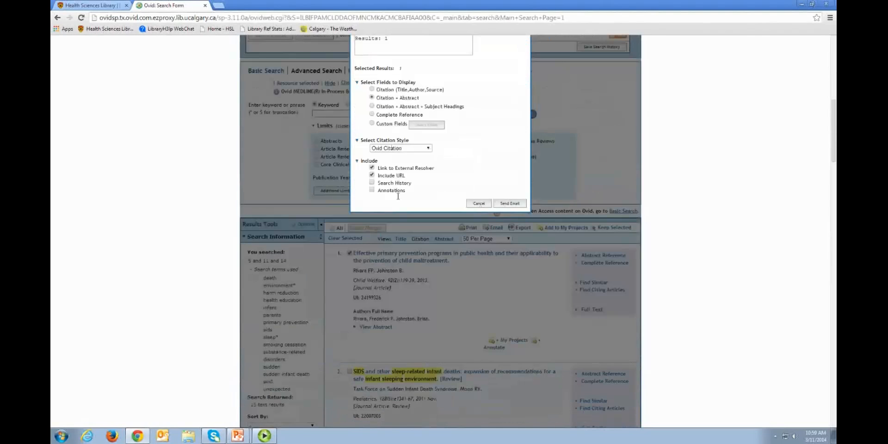
{"action": "left_click", "coordinate": [372, 183]}
{"action": "left_click", "coordinate": [481, 206]}
{"action": "left_click", "coordinate": [351, 253]}
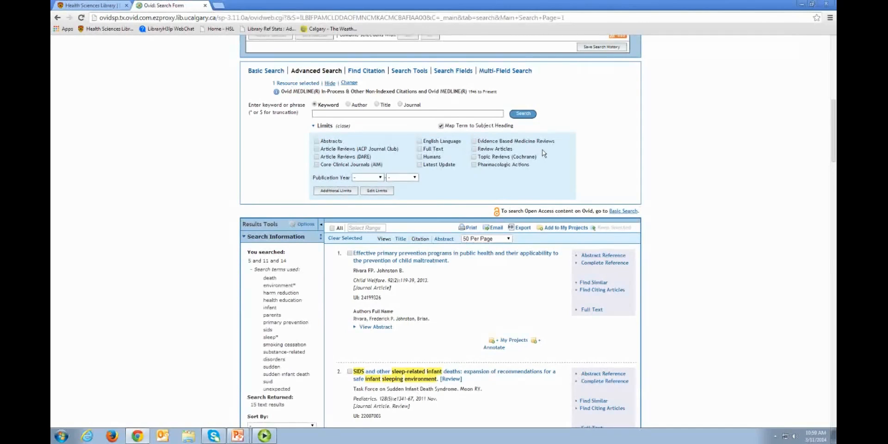
Step: Export all the search results to RefWorks as complete references and clear the selection
{"action": "left_click", "coordinate": [332, 228]}
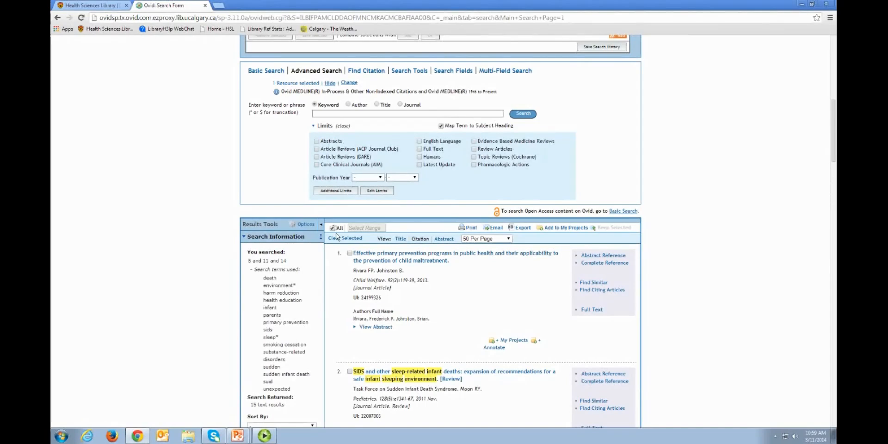
{"action": "left_click", "coordinate": [522, 227]}
{"action": "left_click", "coordinate": [443, 209]}
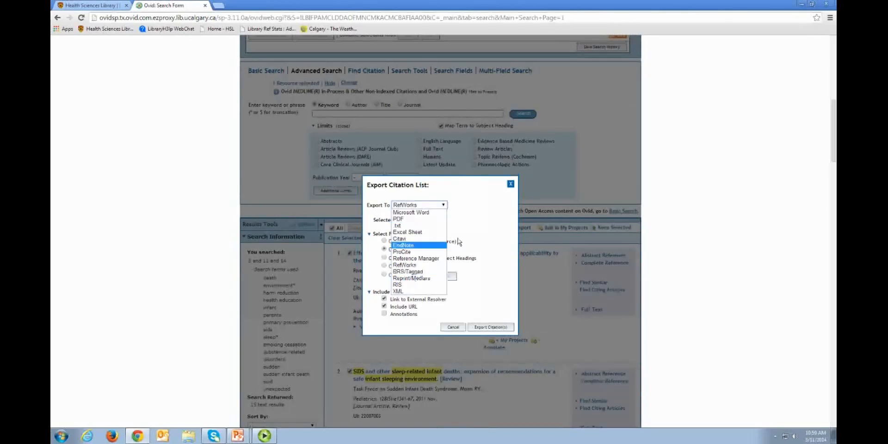
{"action": "left_click", "coordinate": [402, 265]}
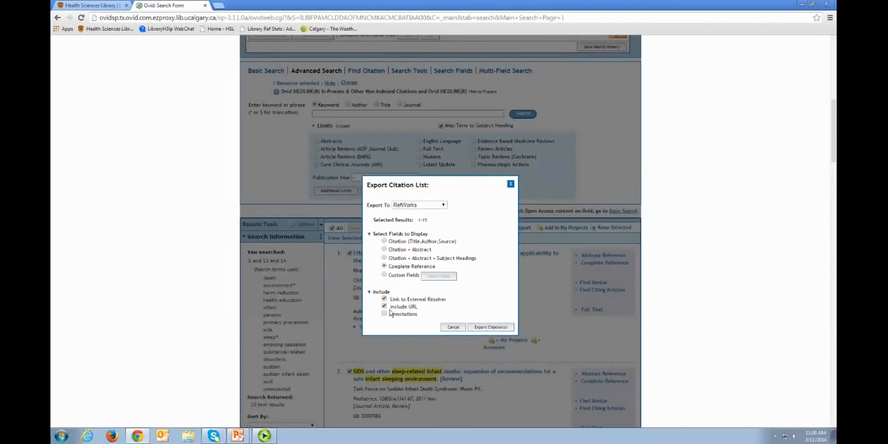
{"action": "left_click", "coordinate": [492, 327]}
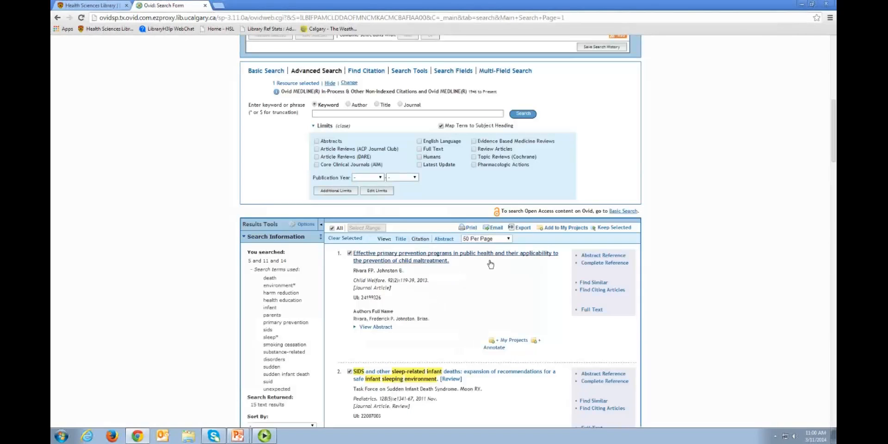
{"action": "left_click", "coordinate": [331, 228]}
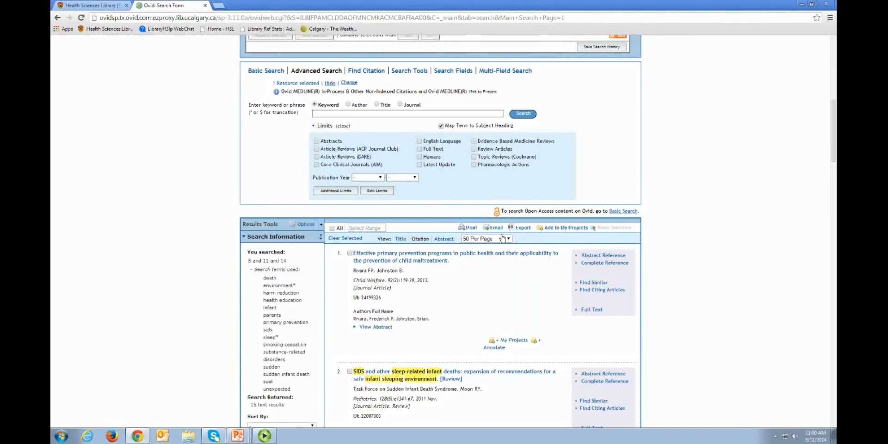
Step: Enter 1-200 as the range of results to select and erase it again
{"action": "scroll", "coordinate": [503, 238], "scroll_direction": "up", "scroll_amount": 3}
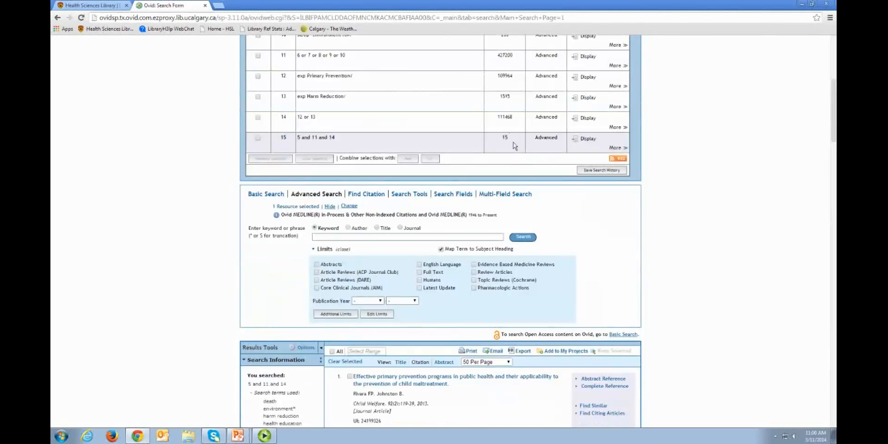
{"action": "scroll", "coordinate": [602, 242], "scroll_direction": "down", "scroll_amount": 1}
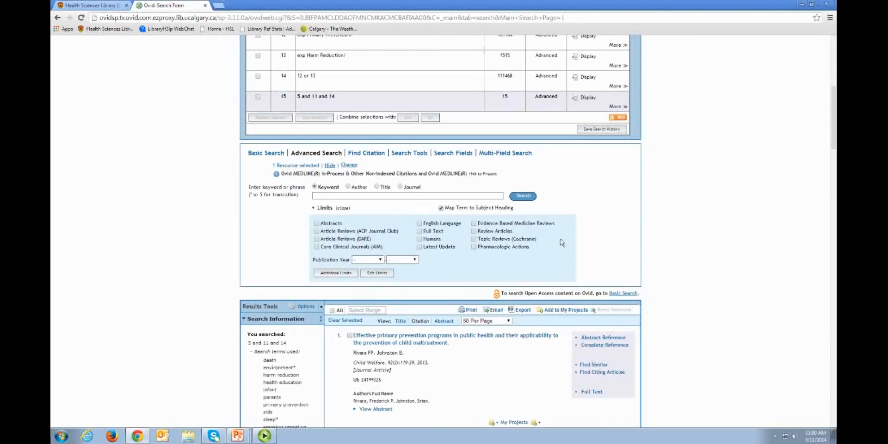
{"action": "scroll", "coordinate": [383, 232], "scroll_direction": "down", "scroll_amount": 2}
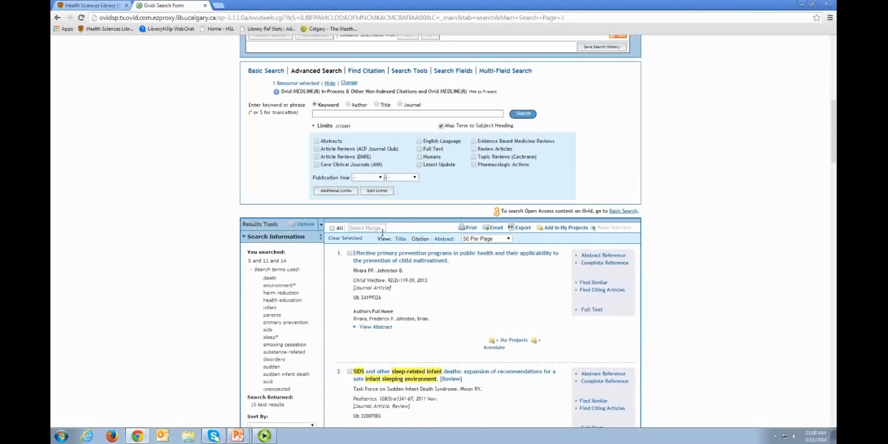
{"action": "type", "text": "1-200"}
{"action": "key", "text": "BackSpace"}
{"action": "key", "text": "BackSpace"}
{"action": "key", "text": "BackSpace"}
{"action": "key", "text": "BackSpace"}
{"action": "scroll", "coordinate": [484, 187], "scroll_direction": "down", "scroll_amount": 10}
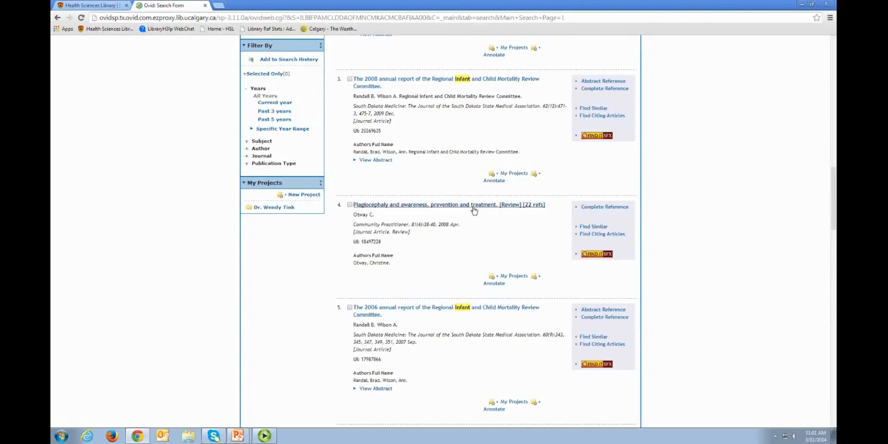
{"action": "scroll", "coordinate": [474, 211], "scroll_direction": "up", "scroll_amount": 4}
{"action": "scroll", "coordinate": [475, 211], "scroll_direction": "up", "scroll_amount": 5}
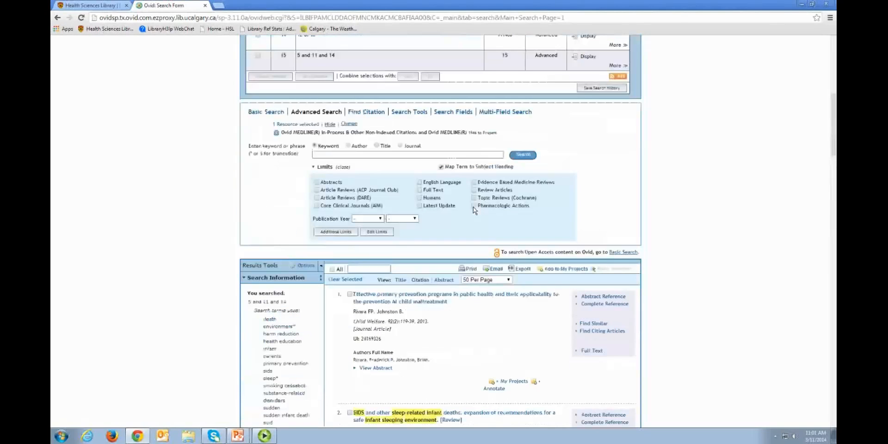
{"action": "scroll", "coordinate": [474, 211], "scroll_direction": "up", "scroll_amount": 7}
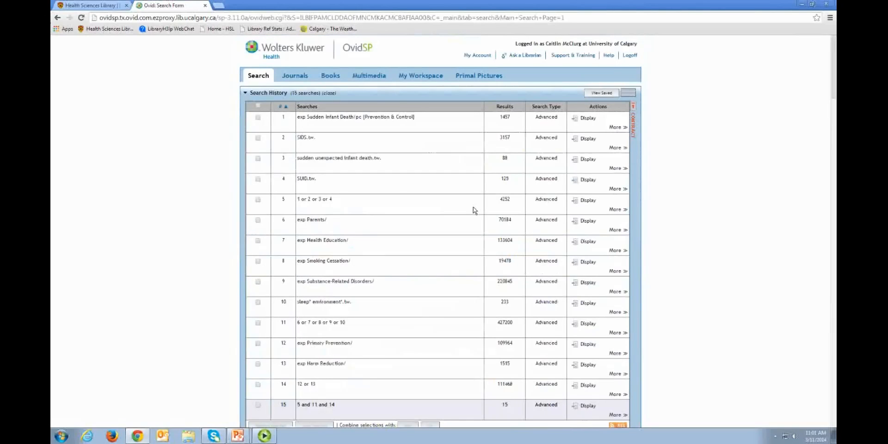